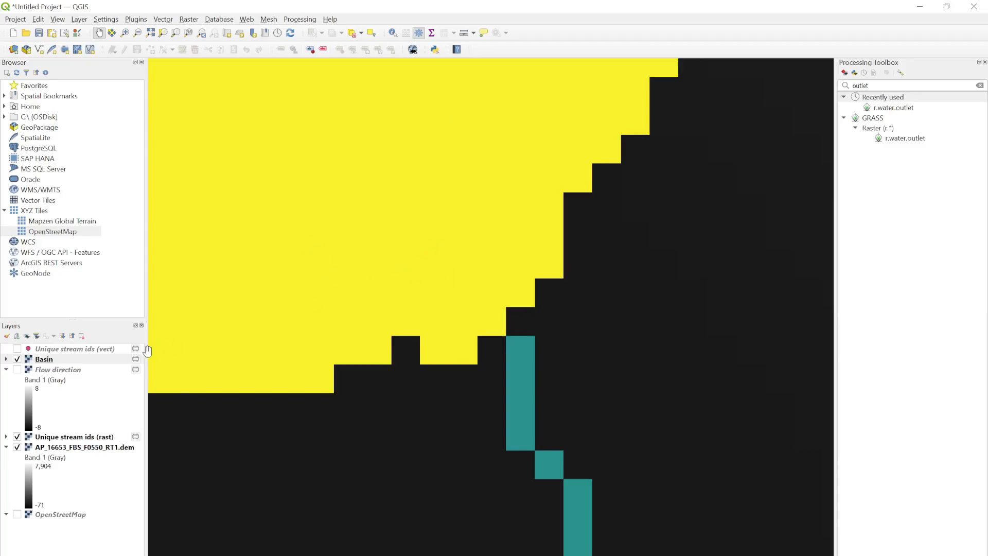
# Step: Fit the map view to the Basin layer and examine the delineated basin over the DEM
pyautogui.rightClick(45, 359)
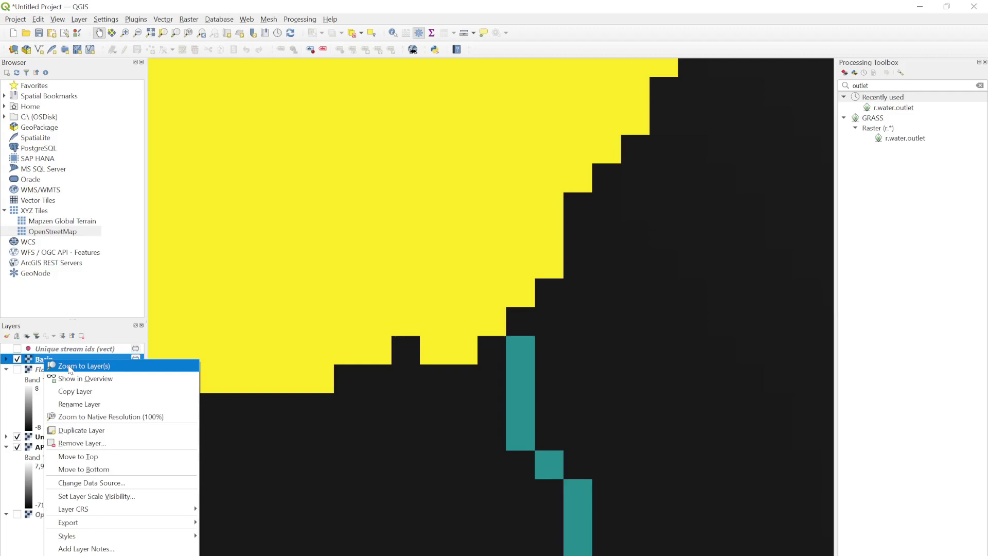
pyautogui.click(70, 366)
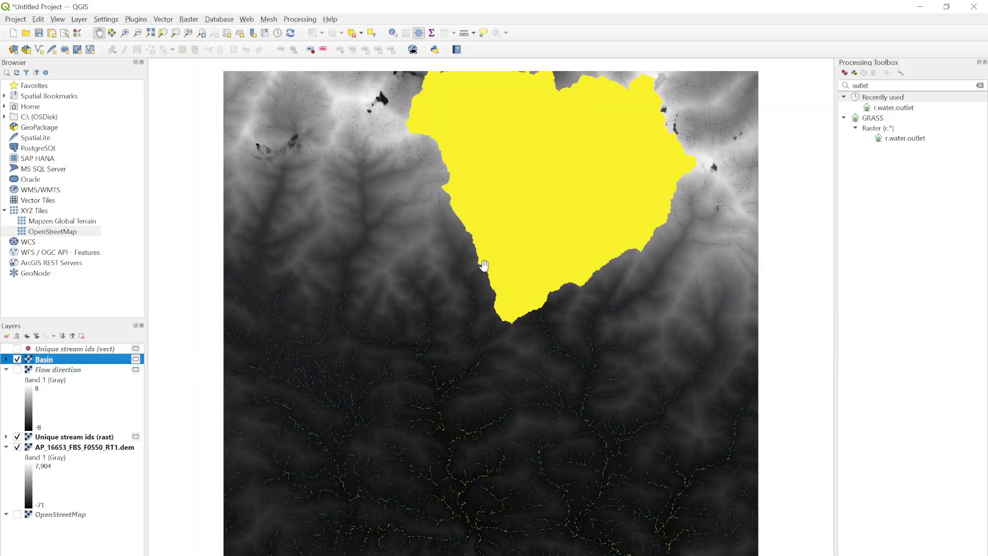
pyautogui.moveTo(445, 256); pyautogui.dragTo(434, 360)
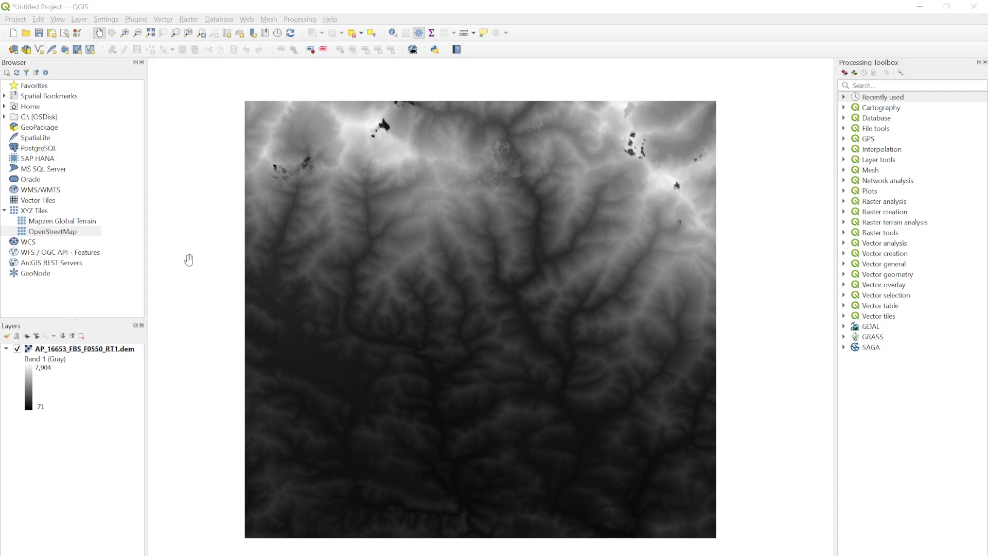
# Step: Add the OpenStreetMap basemap beneath the AP_16653_FBS_F0550_RT1.dem layer and check its location by briefly hiding the DEM
pyautogui.moveTo(74, 236); pyautogui.dragTo(73, 423)
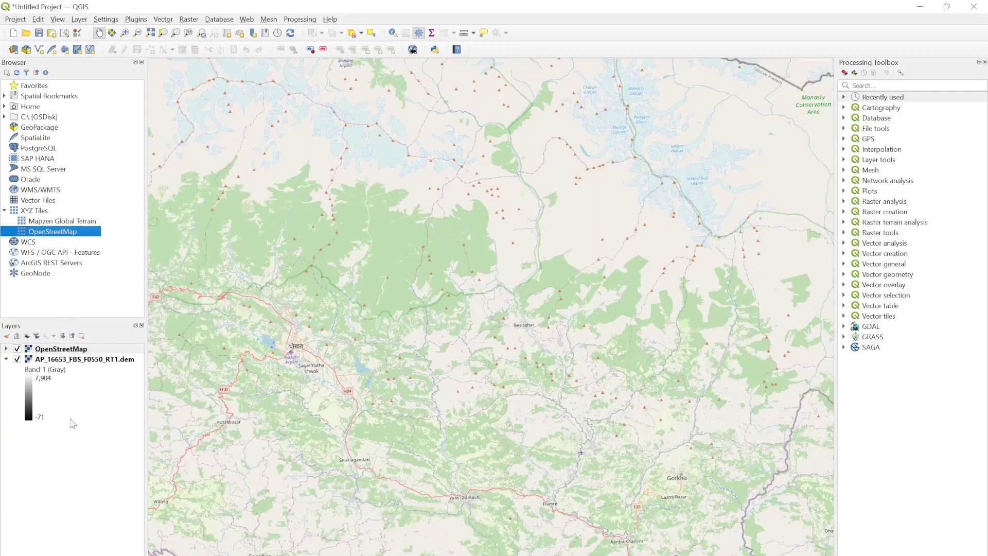
pyautogui.moveTo(56, 354); pyautogui.dragTo(48, 449)
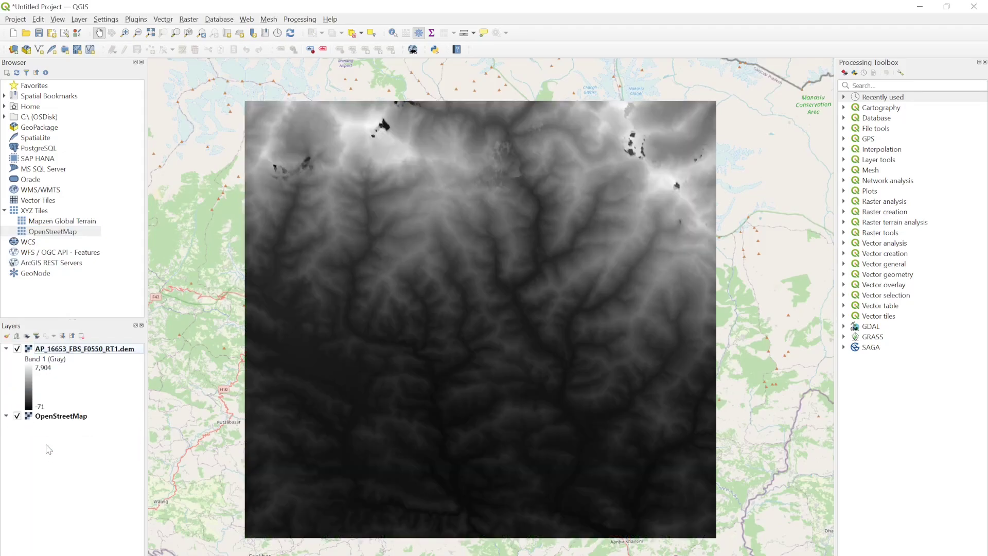
pyautogui.click(17, 349)
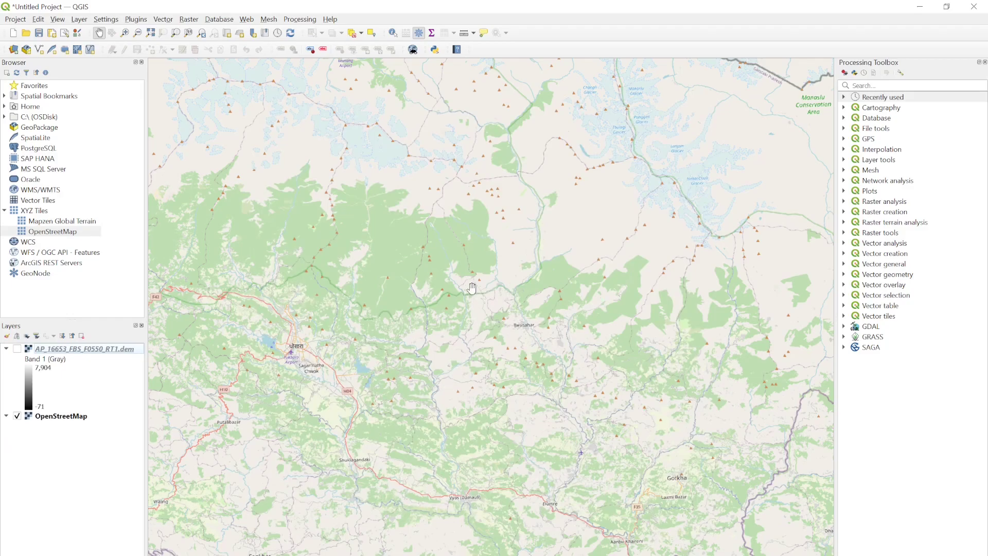
pyautogui.click(17, 349)
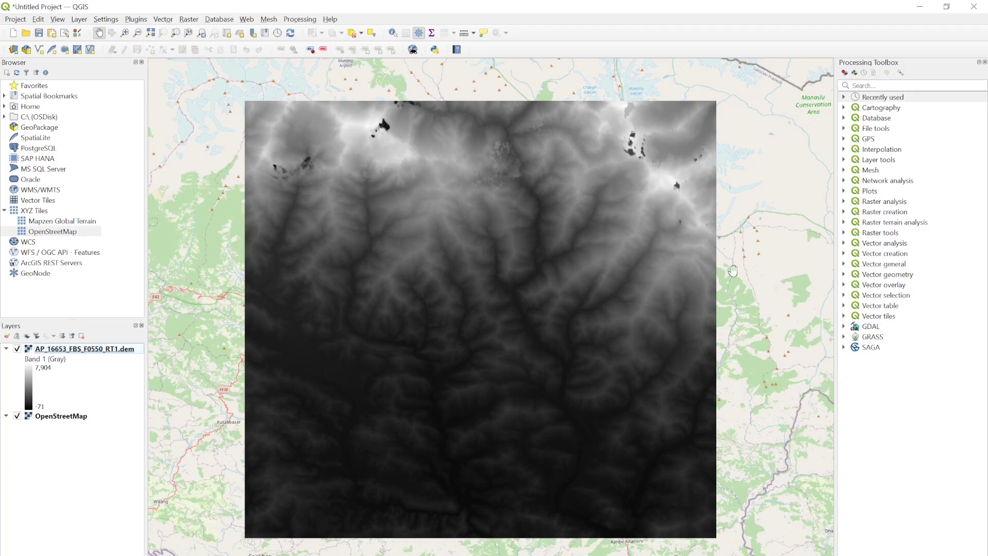
# Step: Find the GRASS r.stream.extract tool in the processing tools and open it for the DEM
pyautogui.click(882, 85)
pyautogui.write('strea')
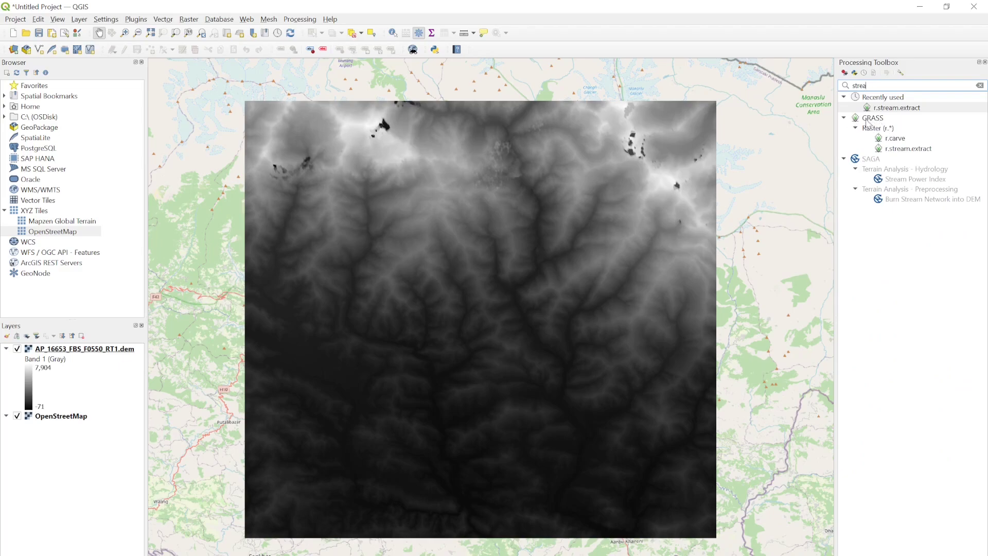
pyautogui.click(901, 150)
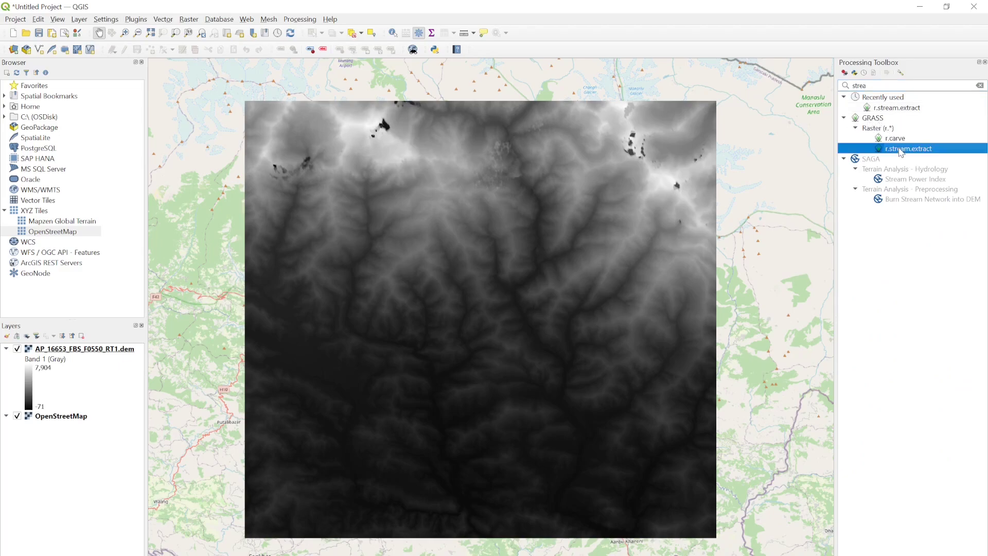
pyautogui.doubleClick(901, 149)
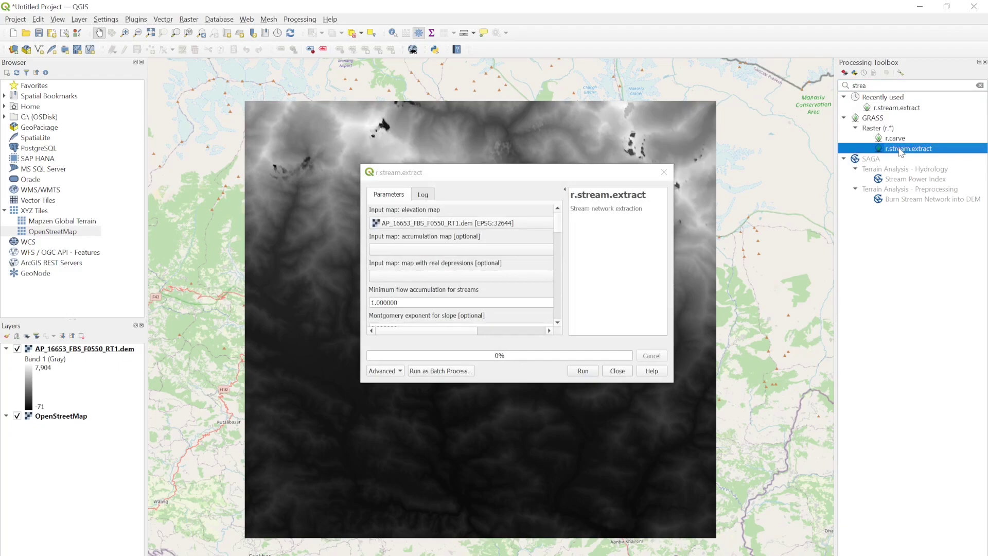
pyautogui.moveTo(510, 173); pyautogui.dragTo(530, 120)
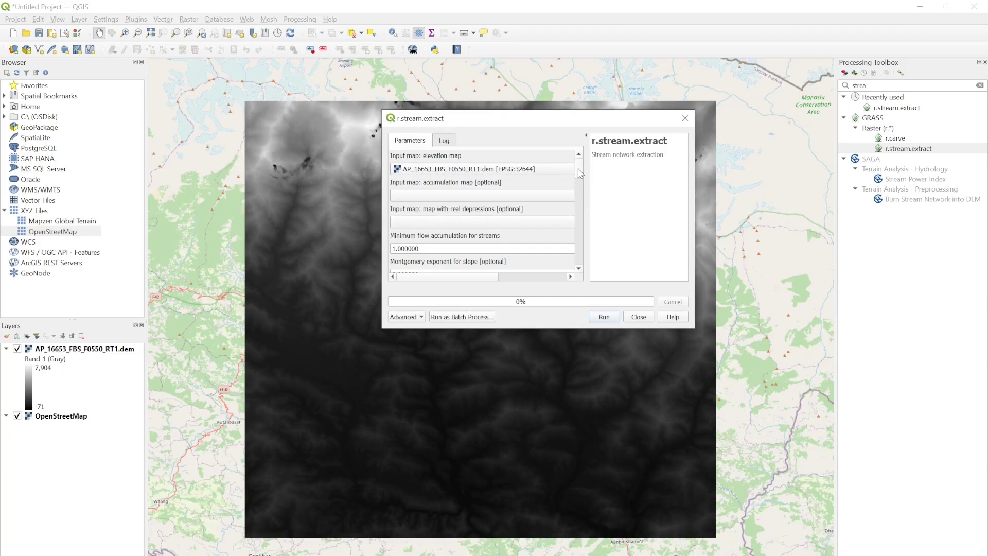
# Step: Set the minimum flow accumulation for streams to 1500 and delete stream segments shorter than 300 cells
pyautogui.scroll(-3, 580, 175)
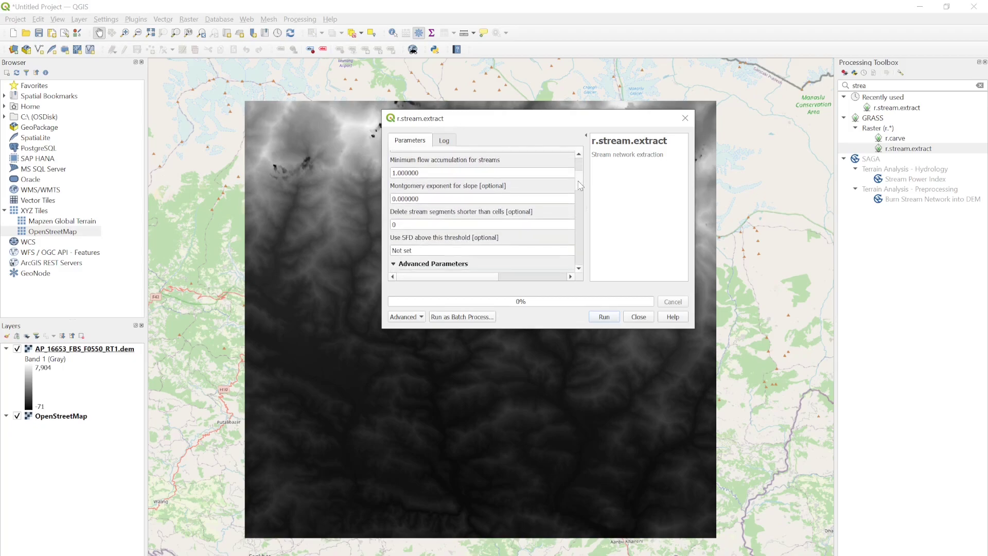
pyautogui.doubleClick(430, 173)
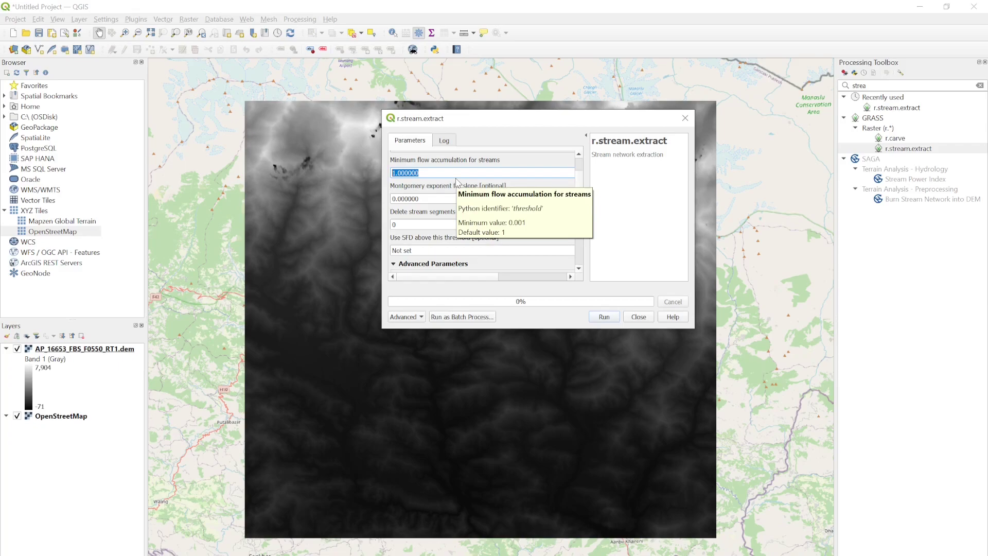
pyautogui.write('1500')
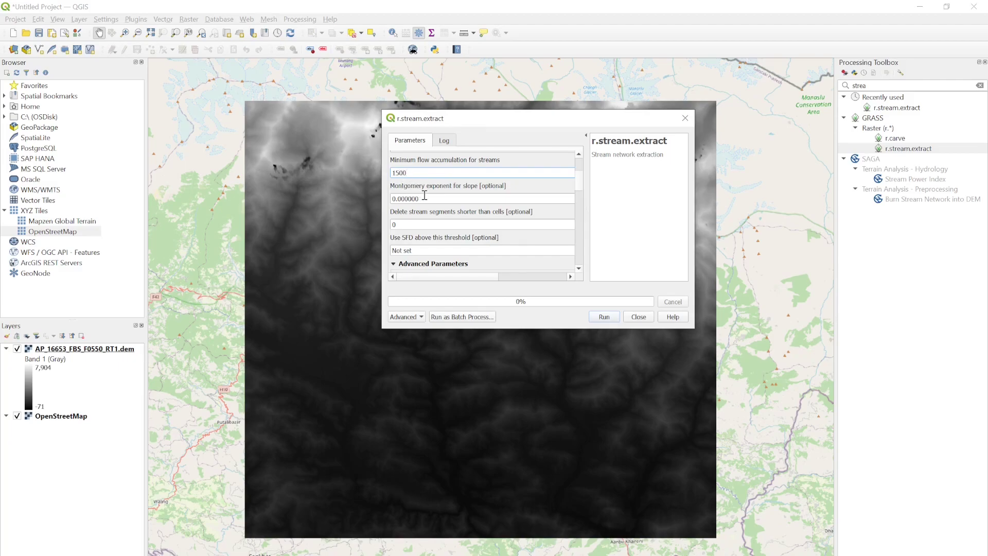
pyautogui.doubleClick(407, 225)
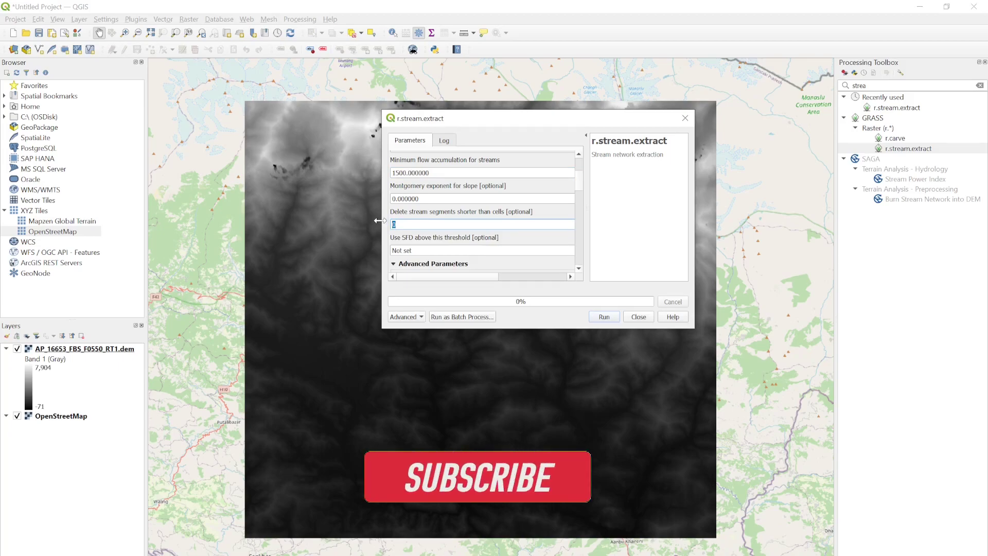
pyautogui.write('200')
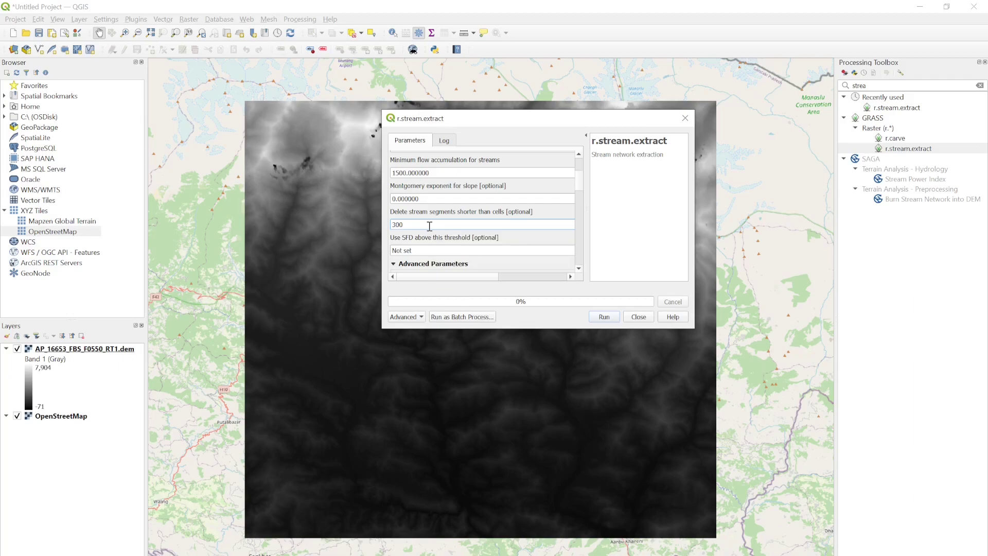
# Step: Clear the maximum memory value in the advanced parameters, run the stream extraction and close the tool
pyautogui.moveTo(581, 188); pyautogui.dragTo(581, 203)
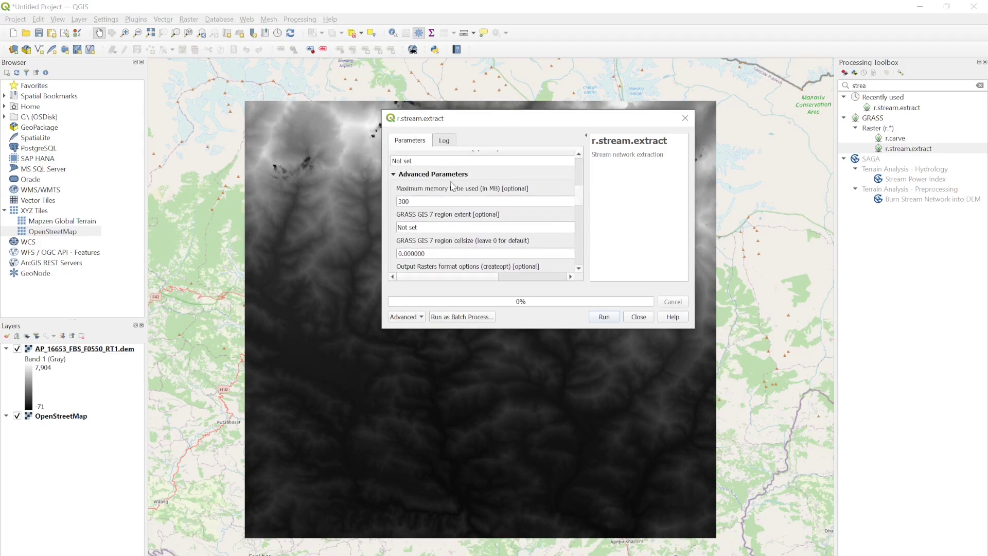
pyautogui.click(393, 175)
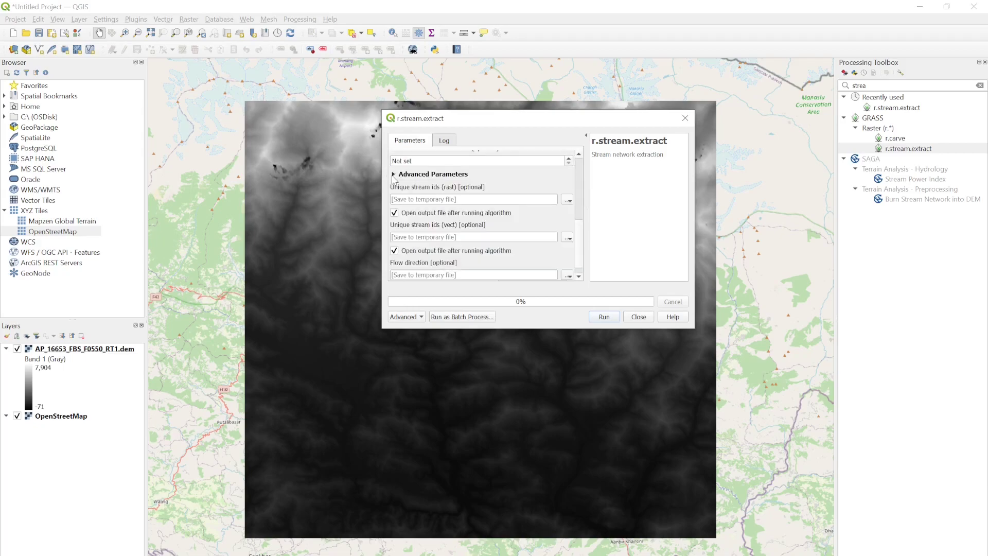
pyautogui.click(394, 174)
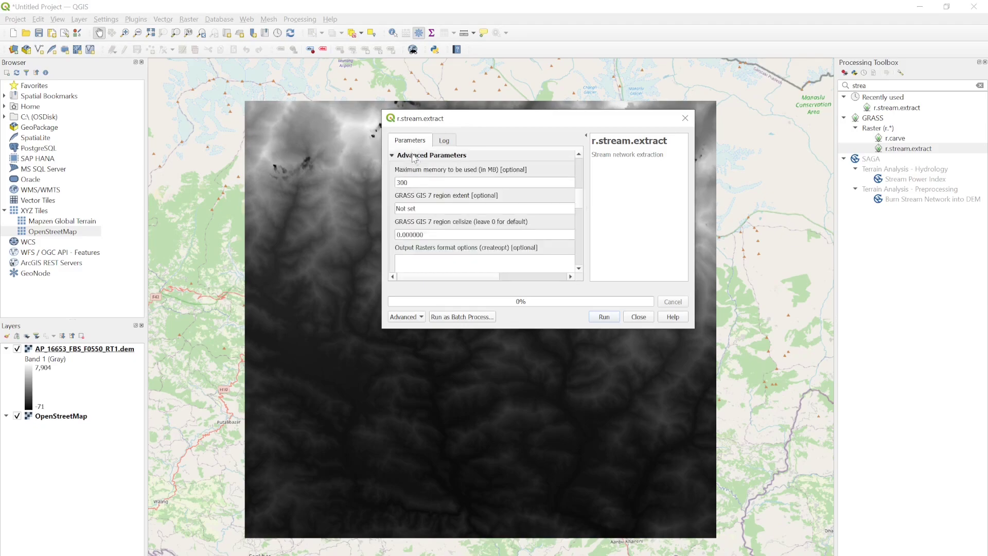
pyautogui.doubleClick(422, 182)
pyautogui.press('BackSpace')
pyautogui.click(604, 318)
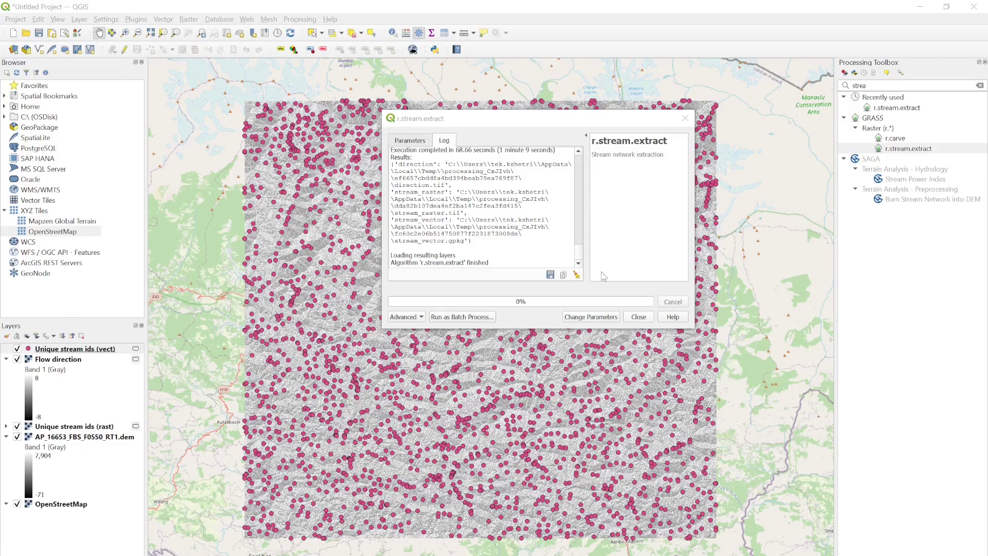
pyautogui.click(638, 317)
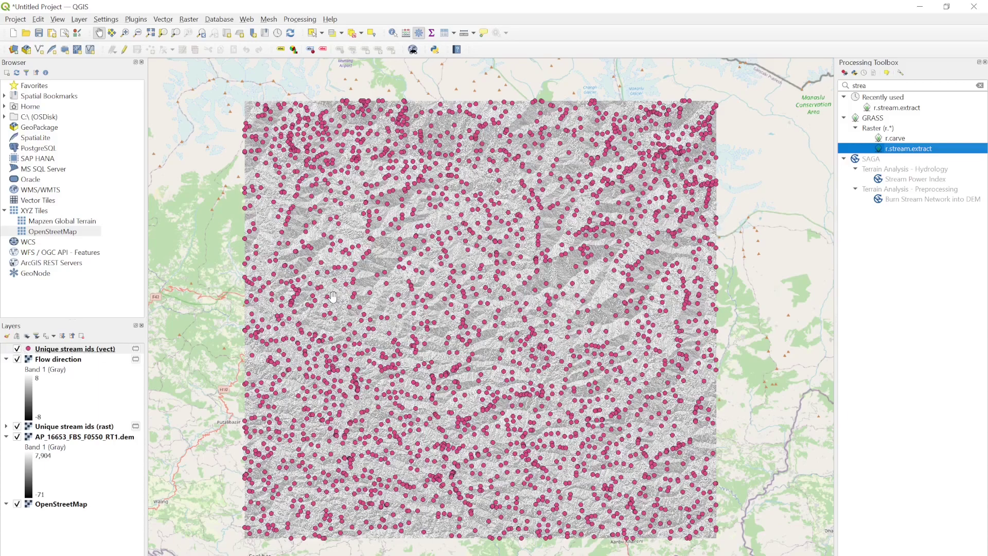
# Step: Hide the Unique stream ids (vect) and Flow direction layers so the raster streams show over the DEM
pyautogui.click(17, 349)
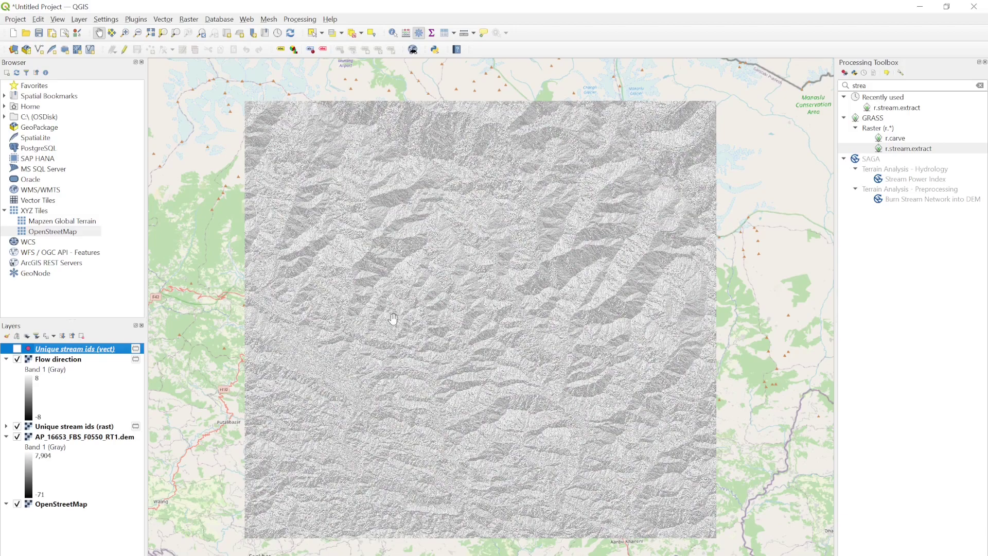
pyautogui.click(17, 360)
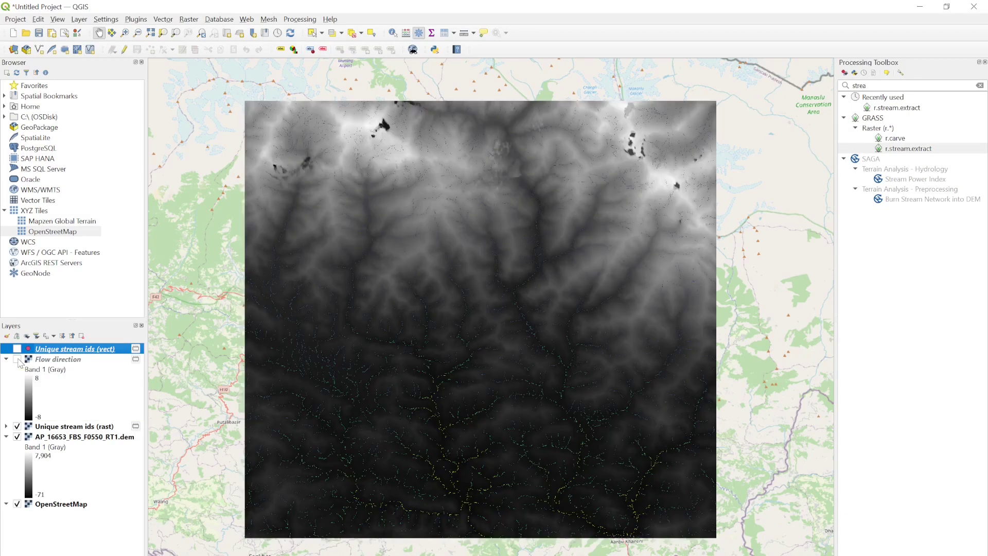
pyautogui.click(68, 360)
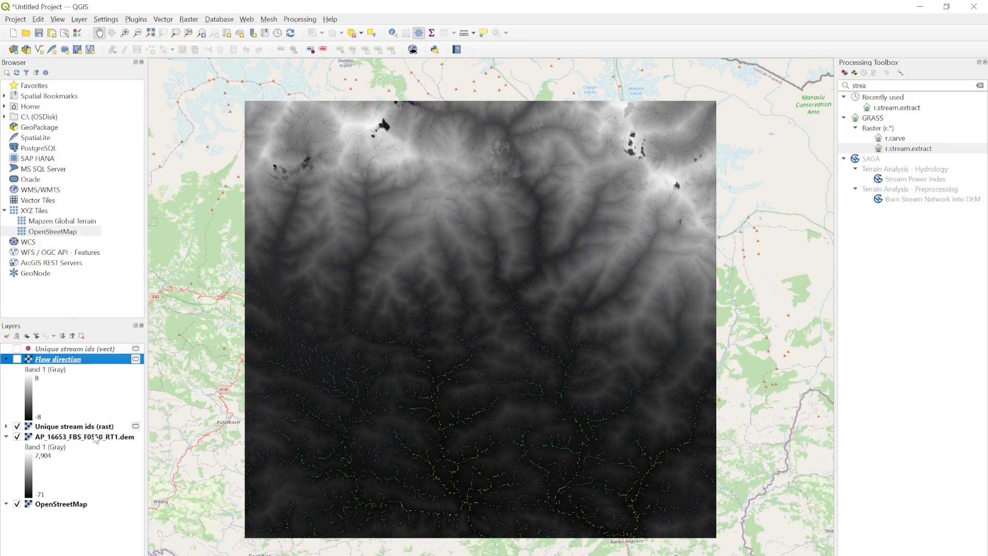
# Step: Examine the Unique stream ids (rast) network in detail, from its full extent down to individual river branches and confluences
pyautogui.moveTo(464, 434); pyautogui.dragTo(452, 405)
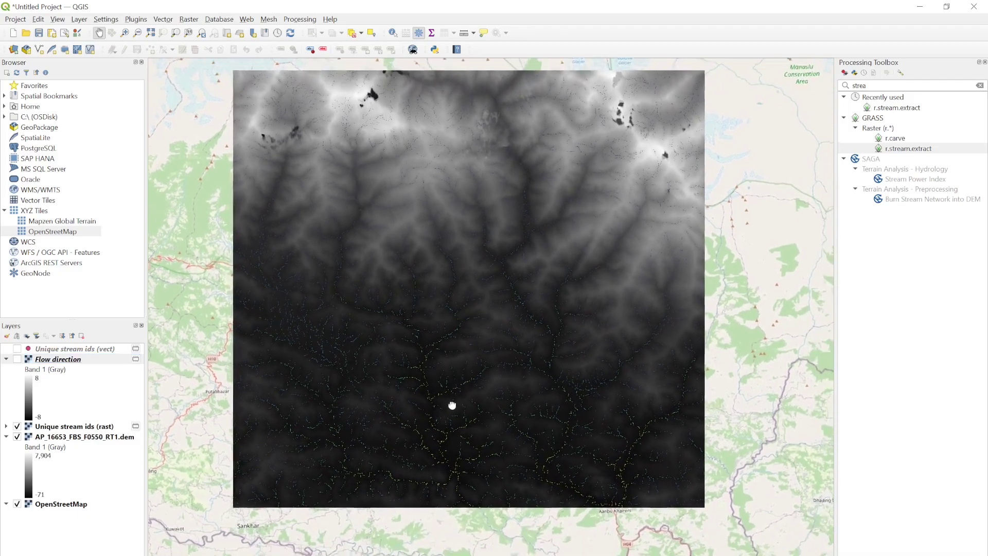
pyautogui.scroll(3, 502, 262)
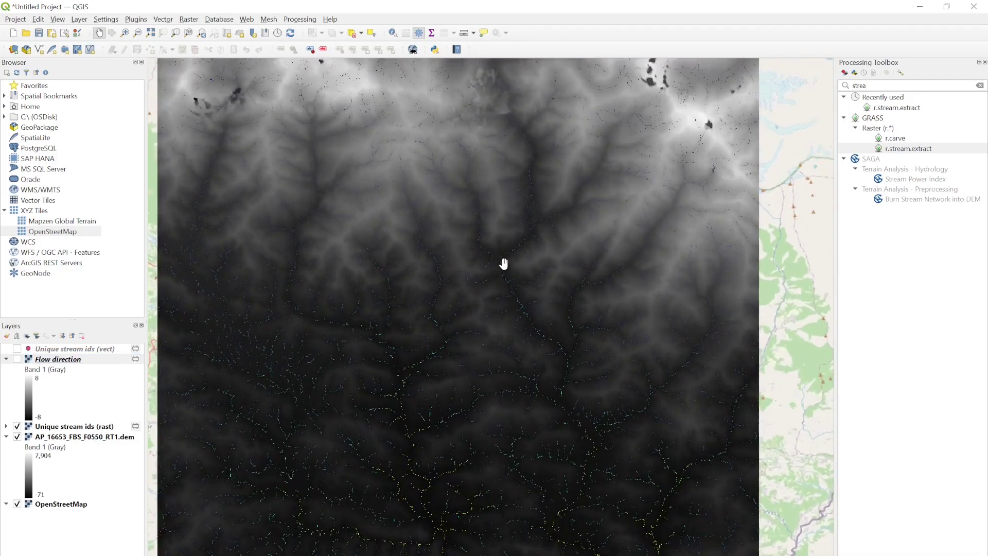
pyautogui.scroll(3, 503, 263)
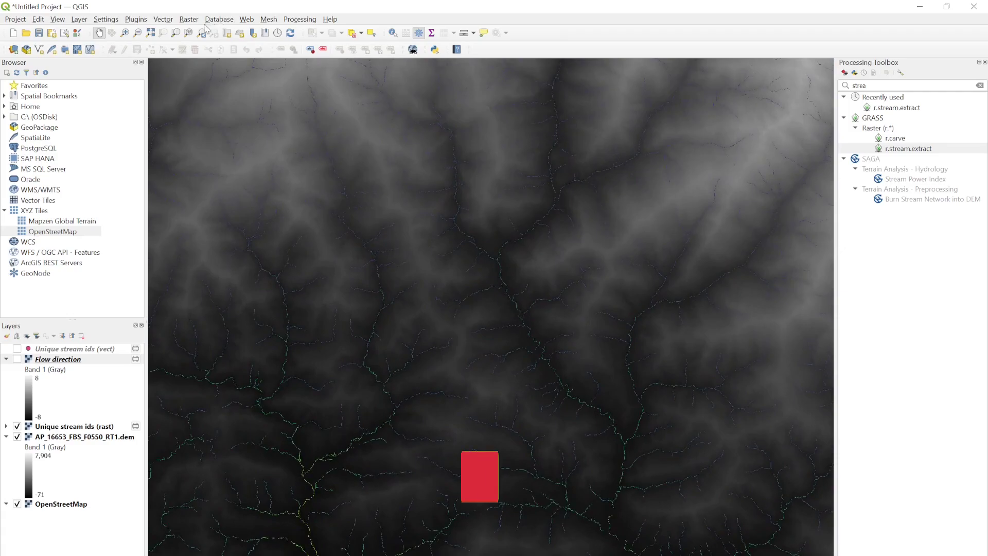
pyautogui.click(125, 33)
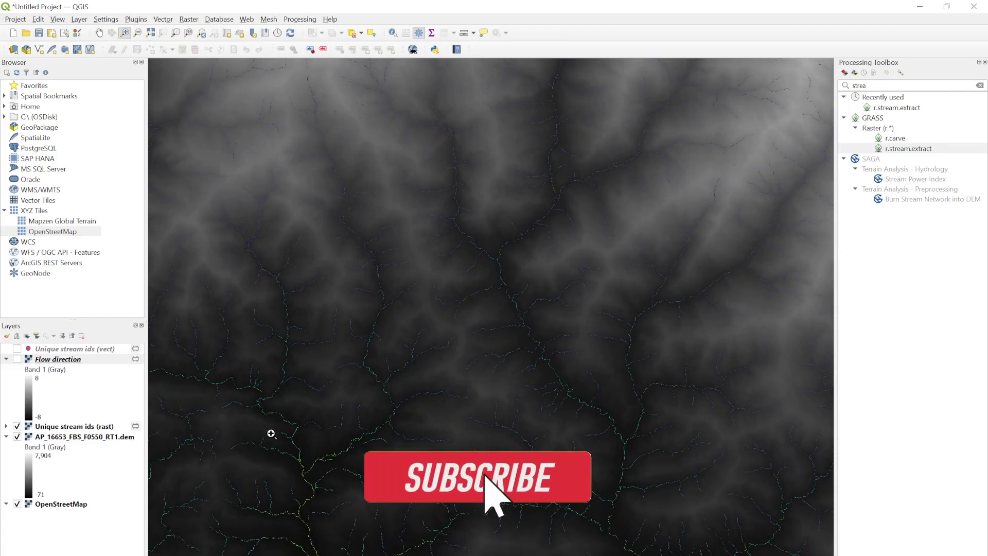
pyautogui.moveTo(273, 446); pyautogui.dragTo(380, 511)
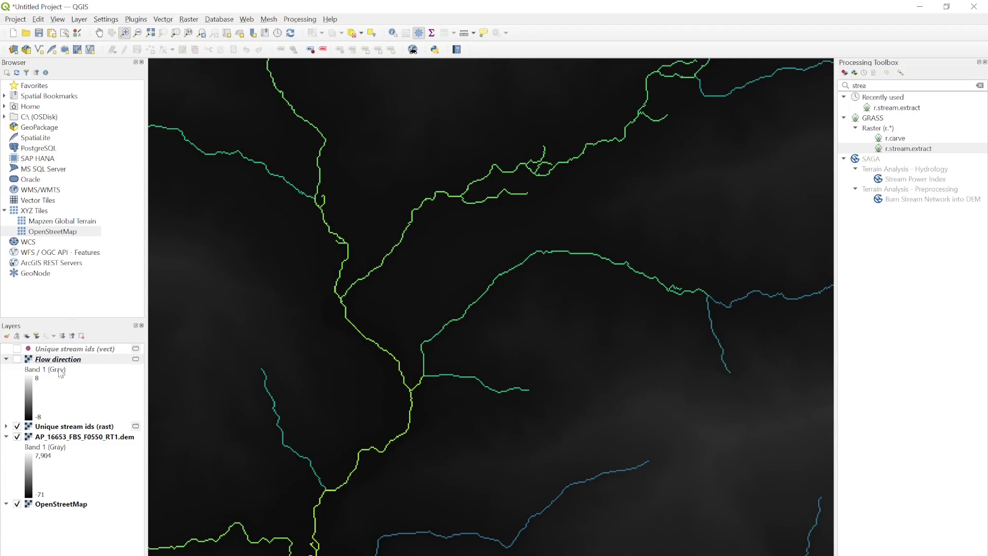
pyautogui.click(58, 428)
pyautogui.rightClick(57, 431)
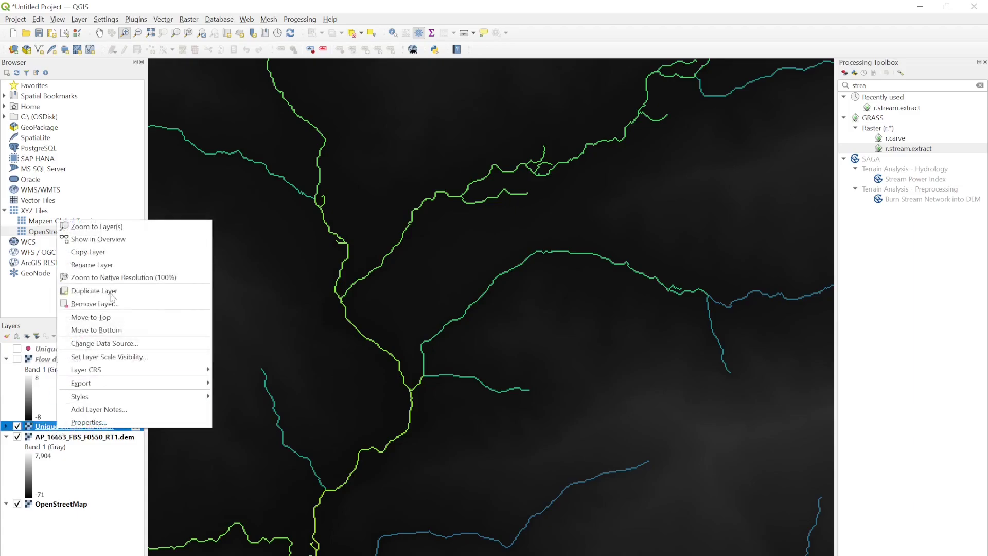
pyautogui.click(101, 228)
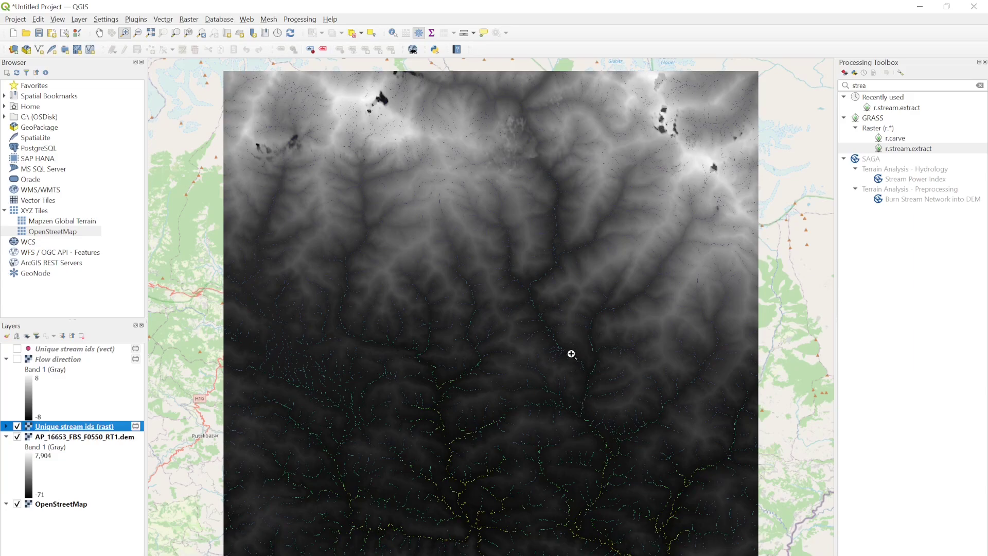
pyautogui.moveTo(549, 342); pyautogui.dragTo(585, 364)
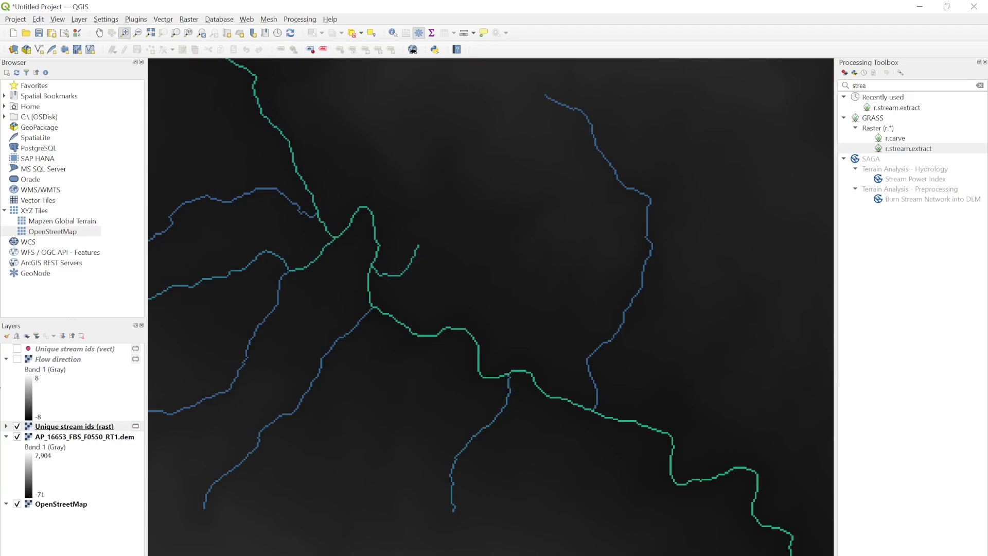
# Step: Hide the Unique stream ids (rast) and DEM layers and inspect the matching river on OpenStreetMap near Bhakunde
pyautogui.click(17, 426)
pyautogui.click(17, 426)
pyautogui.click(17, 436)
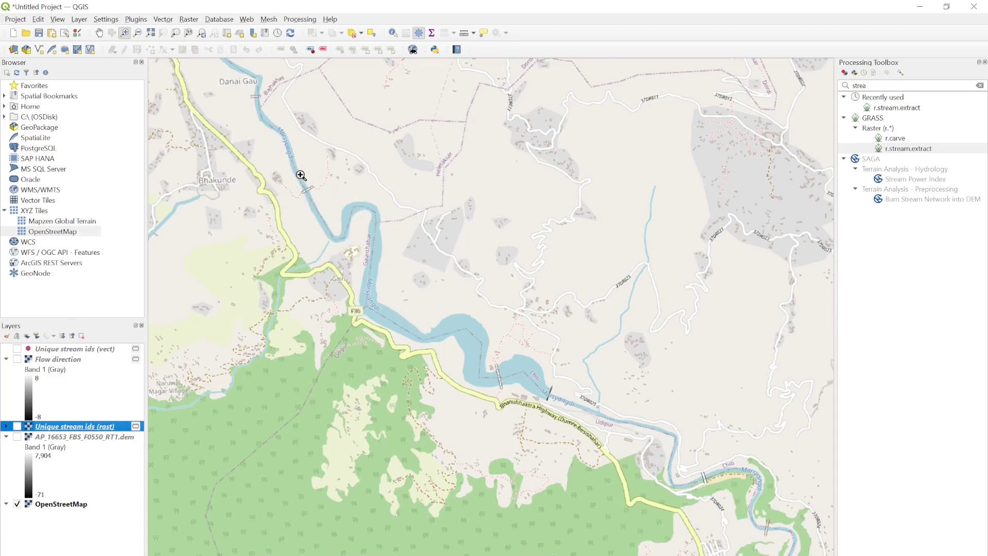
pyautogui.moveTo(289, 118); pyautogui.dragTo(382, 250)
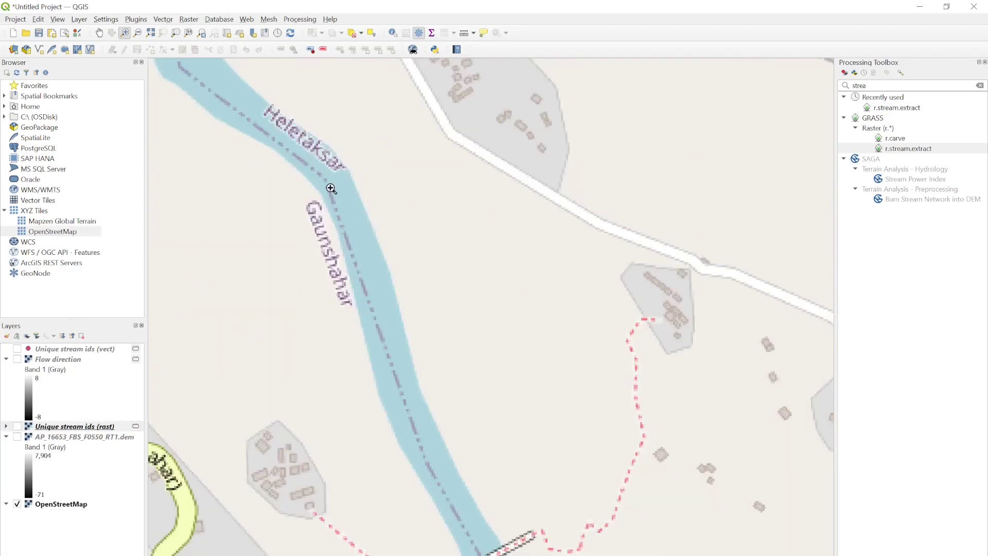
pyautogui.click(137, 33)
pyautogui.moveTo(276, 137); pyautogui.dragTo(467, 326)
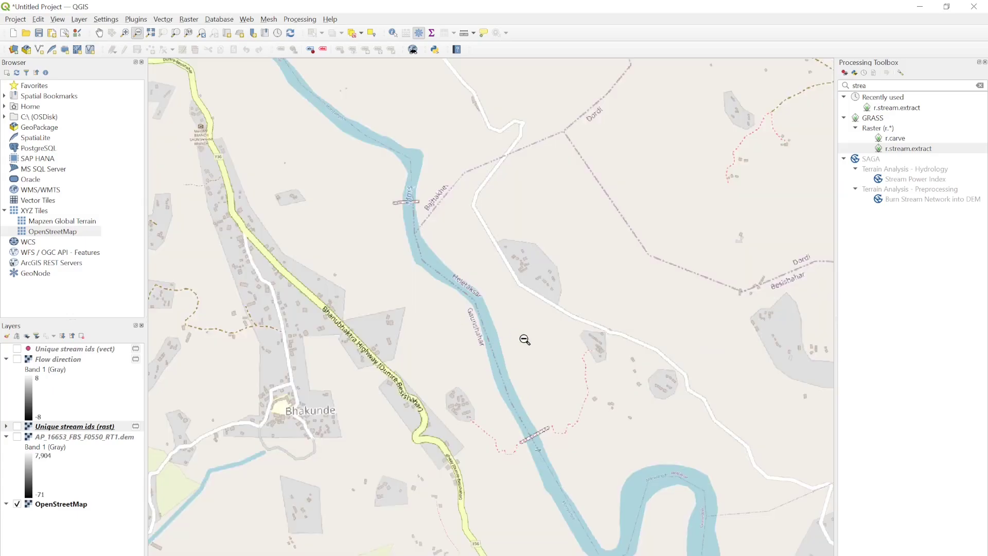
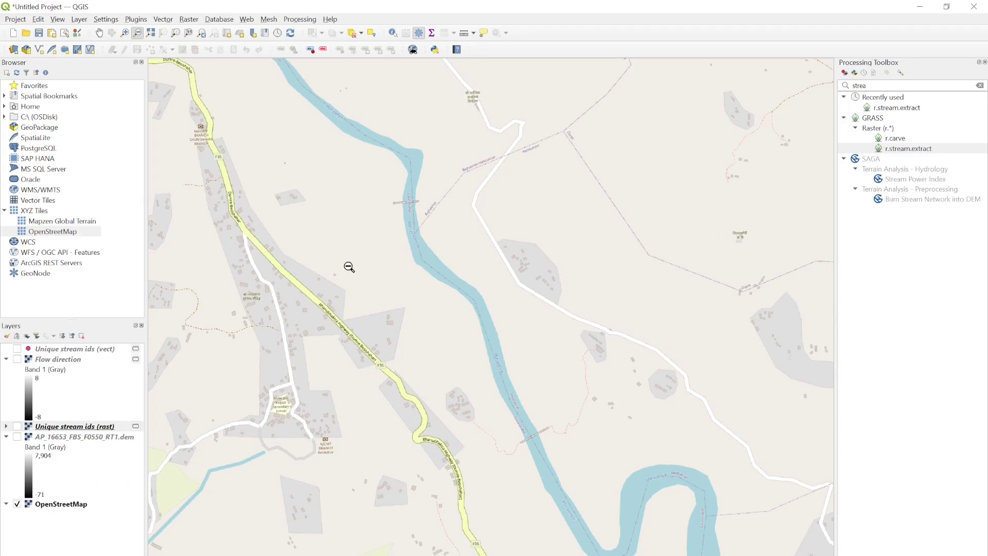
# Step: Turn the AP_16653_FBS_F0550_RT1.dem layer back on and compare its central river valley with the river on OpenStreetMap
pyautogui.rightClick(74, 439)
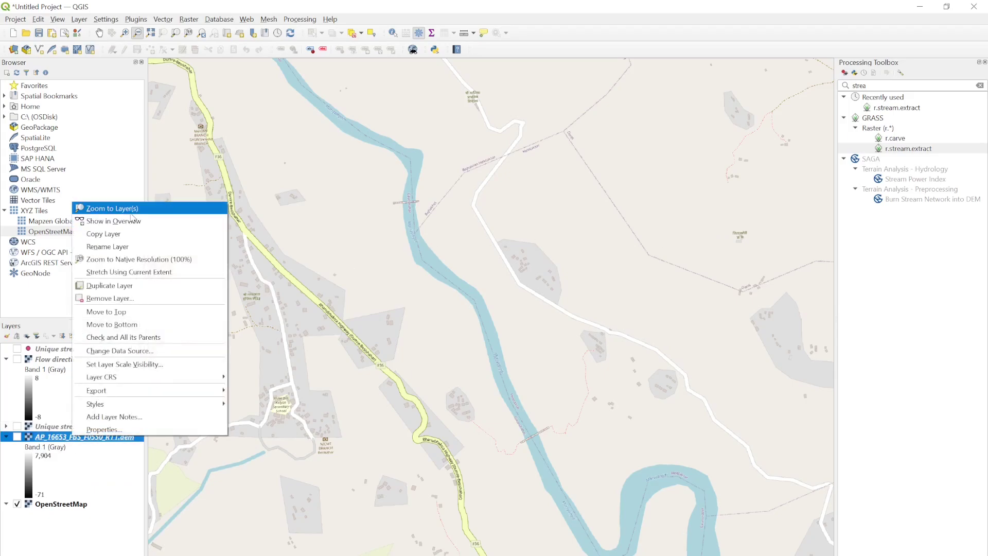
pyautogui.click(132, 217)
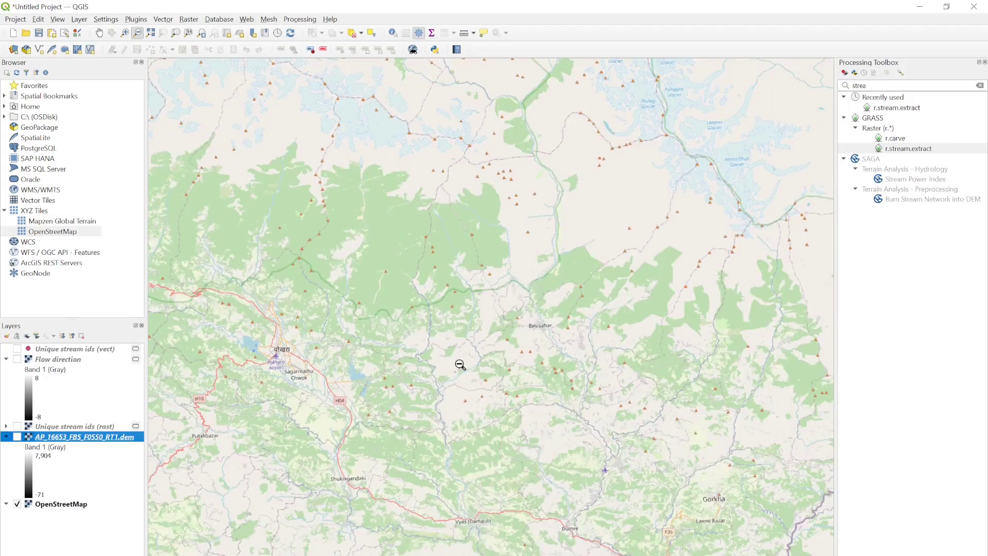
pyautogui.click(17, 437)
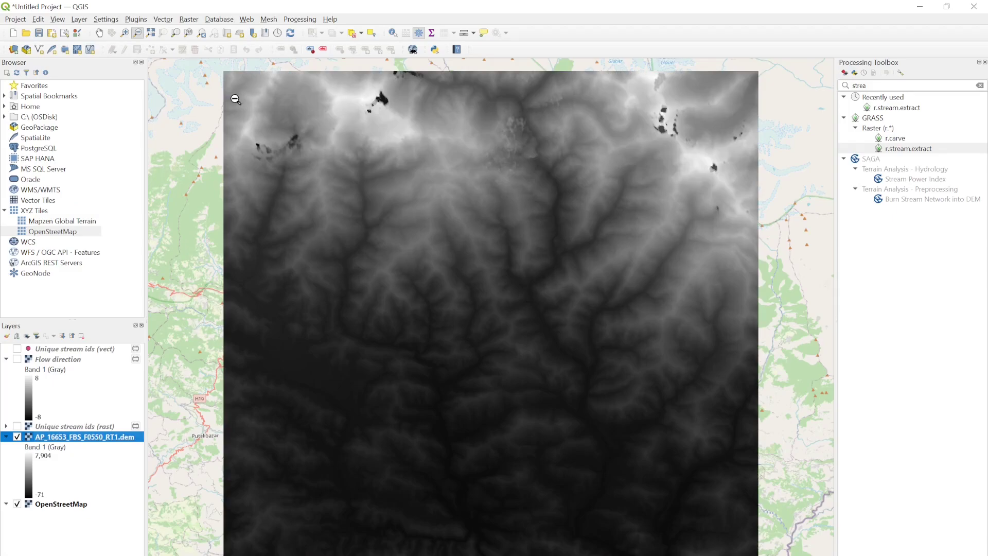
pyautogui.click(124, 33)
pyautogui.moveTo(518, 298); pyautogui.dragTo(549, 315)
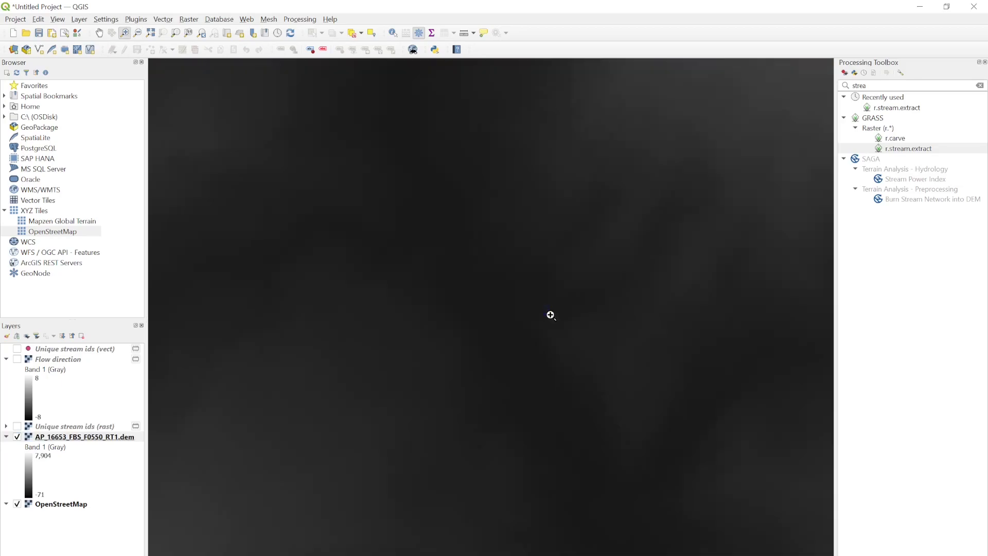
pyautogui.click(18, 437)
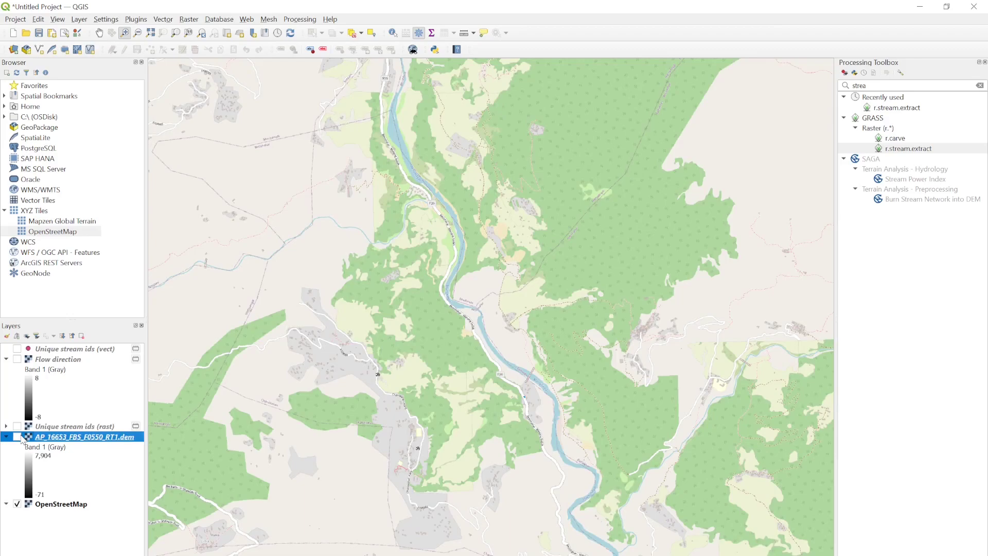
pyautogui.click(18, 437)
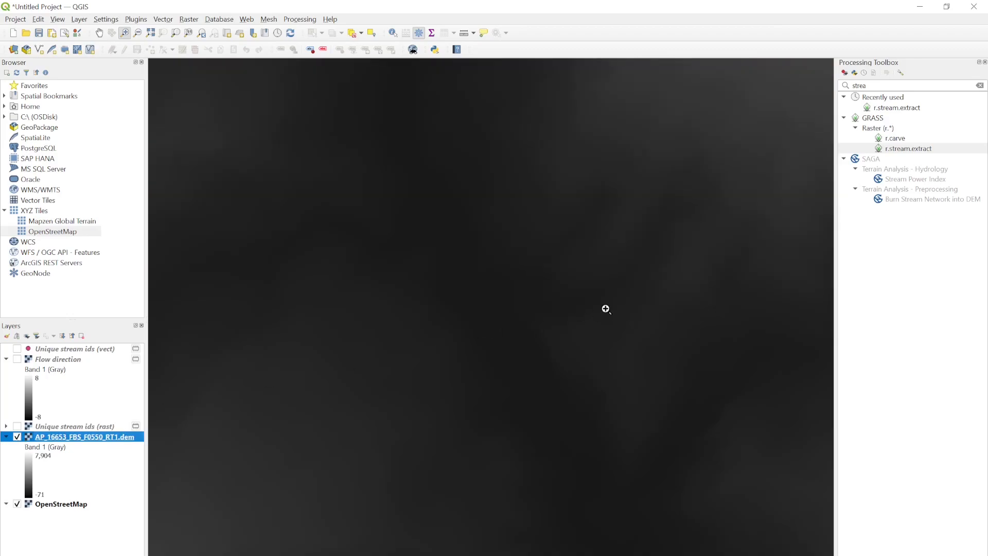
# Step: Find the GRASS r.water.outlet tool by searching for "outl" and open it
pyautogui.click(888, 83)
pyautogui.write('outl')
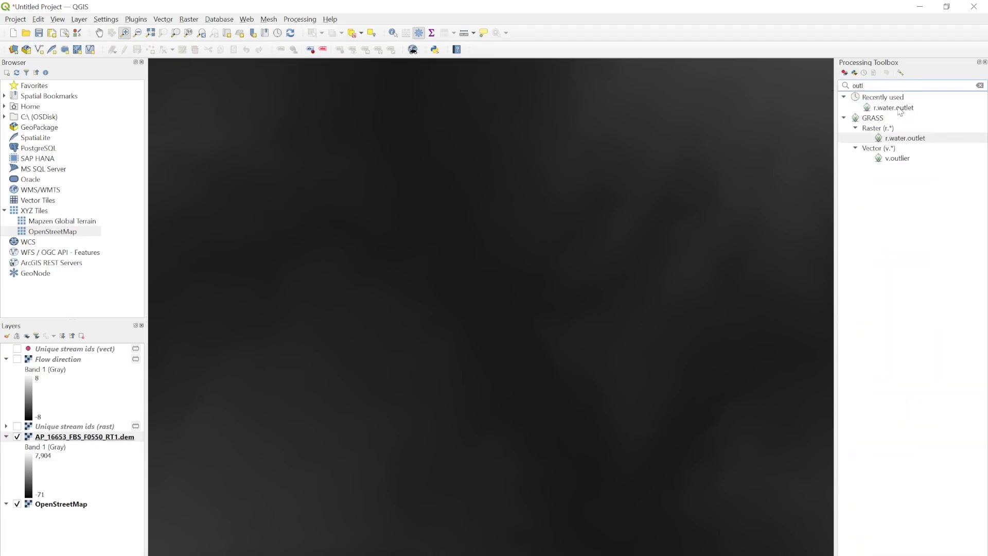
pyautogui.click(899, 110)
pyautogui.doubleClick(899, 109)
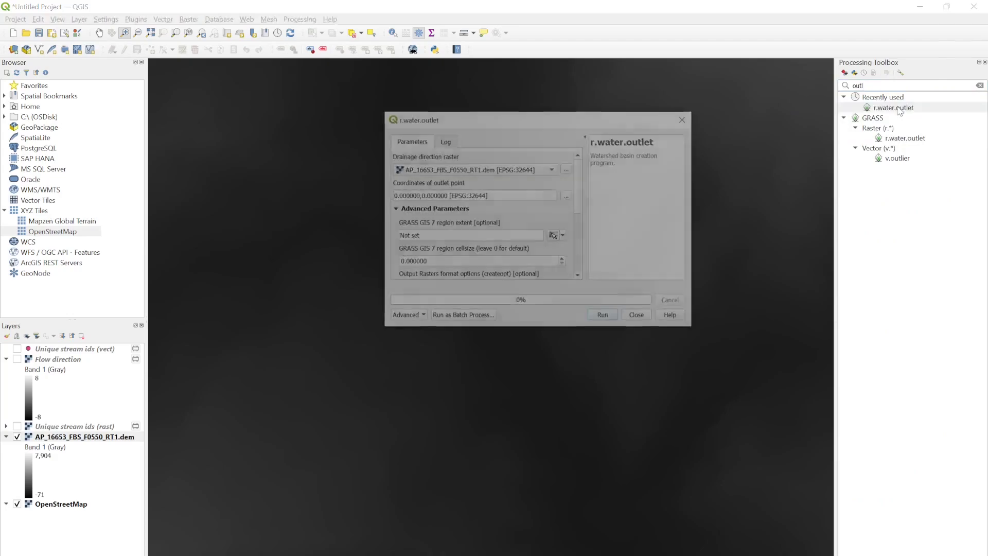
# Step: Show the Unique stream ids (rast) layer and set Flow direction as the drainage direction raster for the basin tool
pyautogui.click(18, 427)
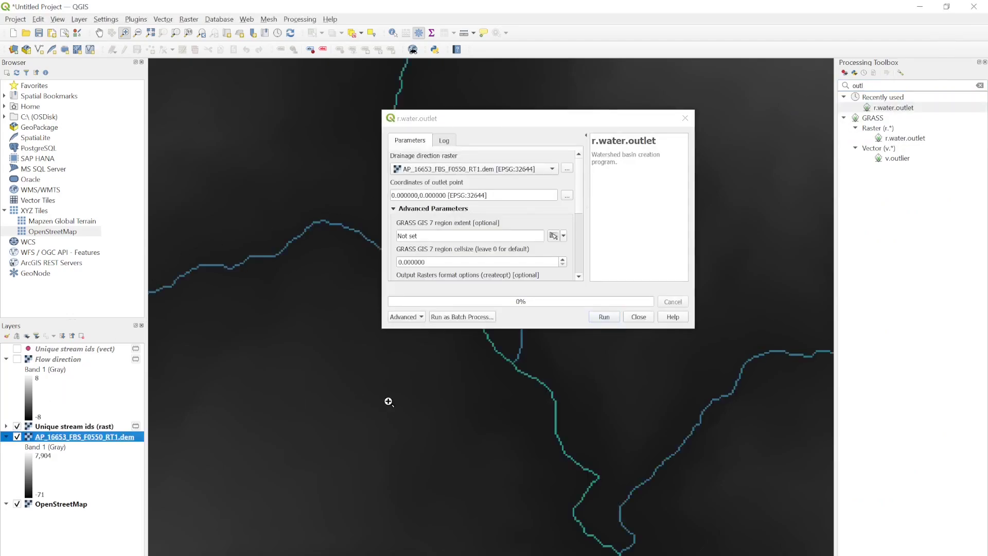
pyautogui.moveTo(596, 121); pyautogui.dragTo(778, 117)
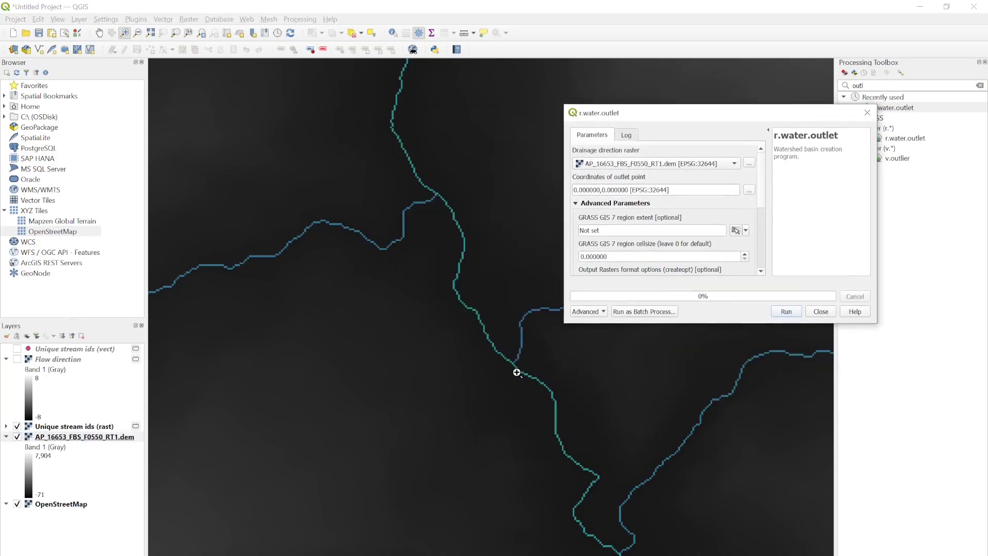
pyautogui.click(484, 350)
pyautogui.moveTo(493, 351); pyautogui.dragTo(597, 417)
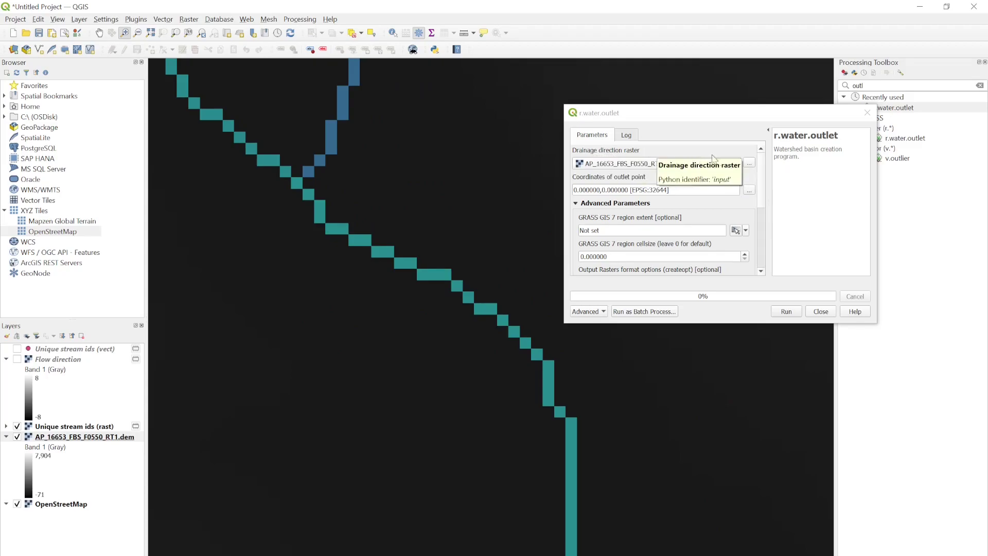
pyautogui.click(726, 163)
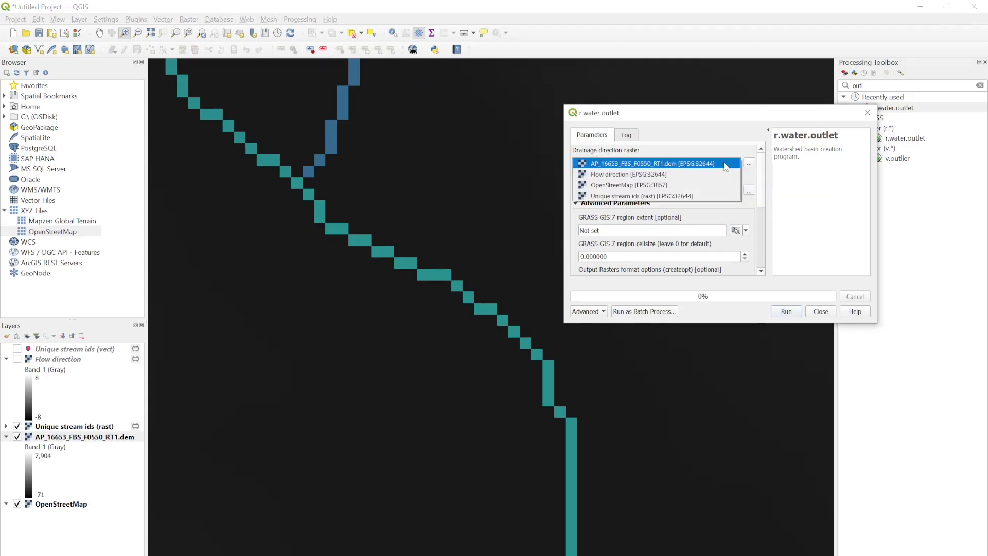
pyautogui.click(664, 175)
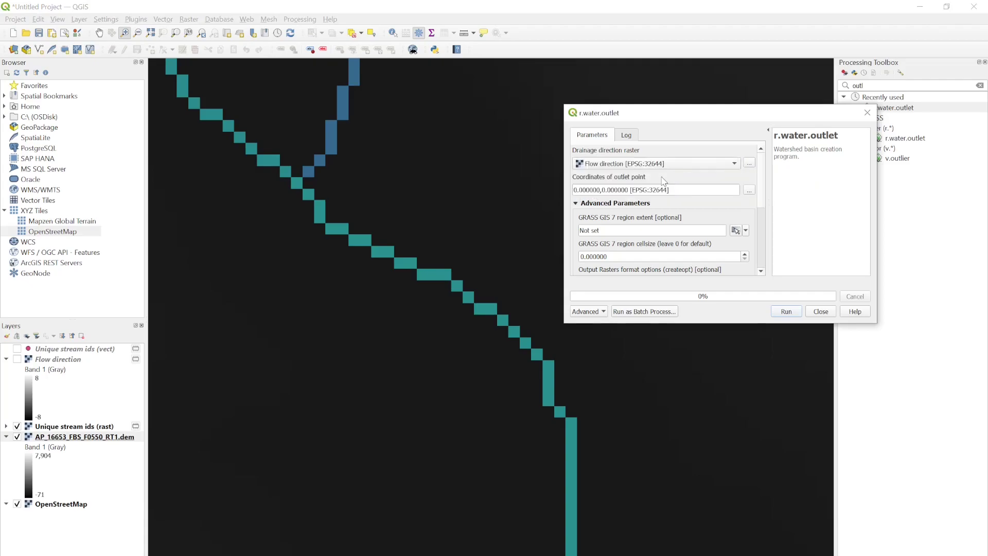
# Step: Pick the outlet point on a main stream cell just downstream of the confluence, at about 830721.61, 3129924.22
pyautogui.click(750, 192)
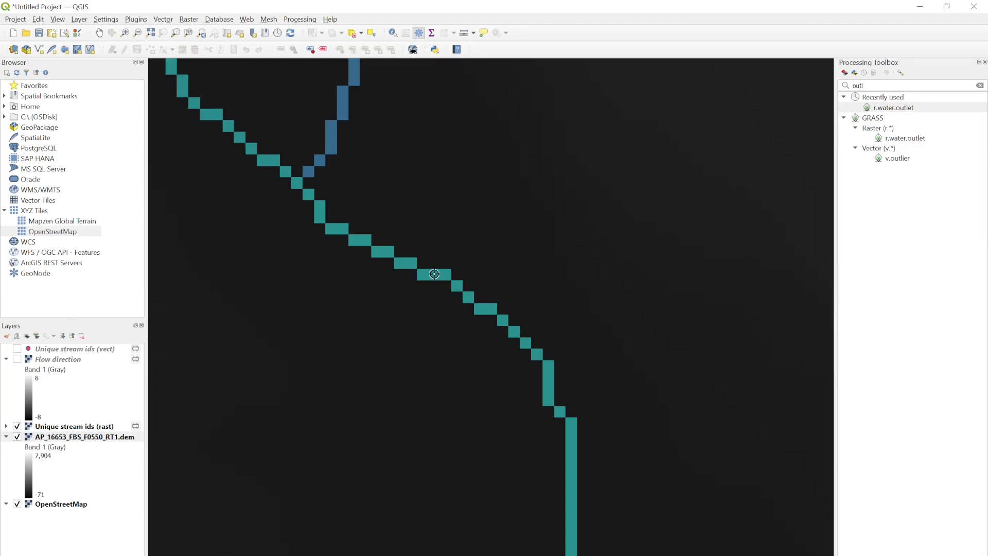
pyautogui.click(434, 273)
pyautogui.scroll(1, 434, 274)
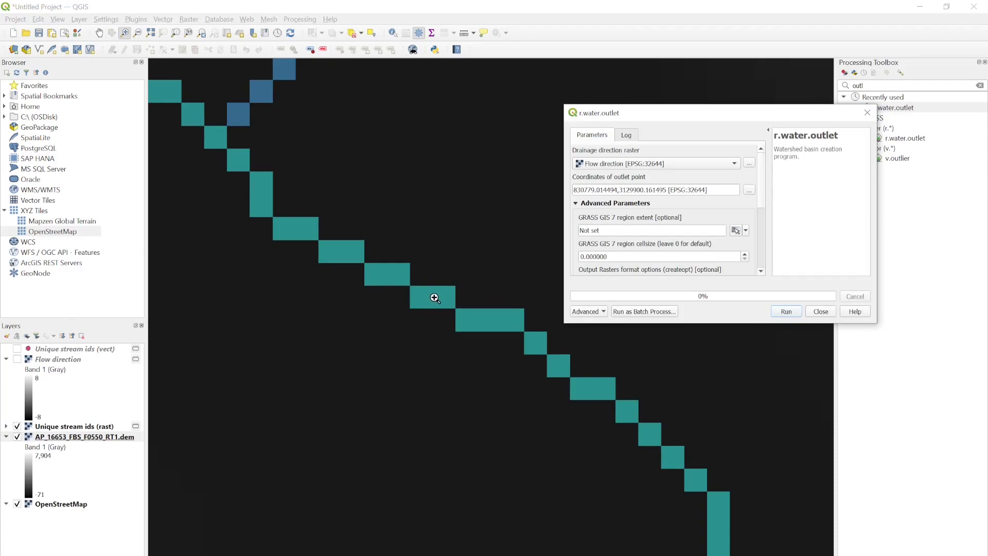
pyautogui.click(750, 190)
pyautogui.click(385, 275)
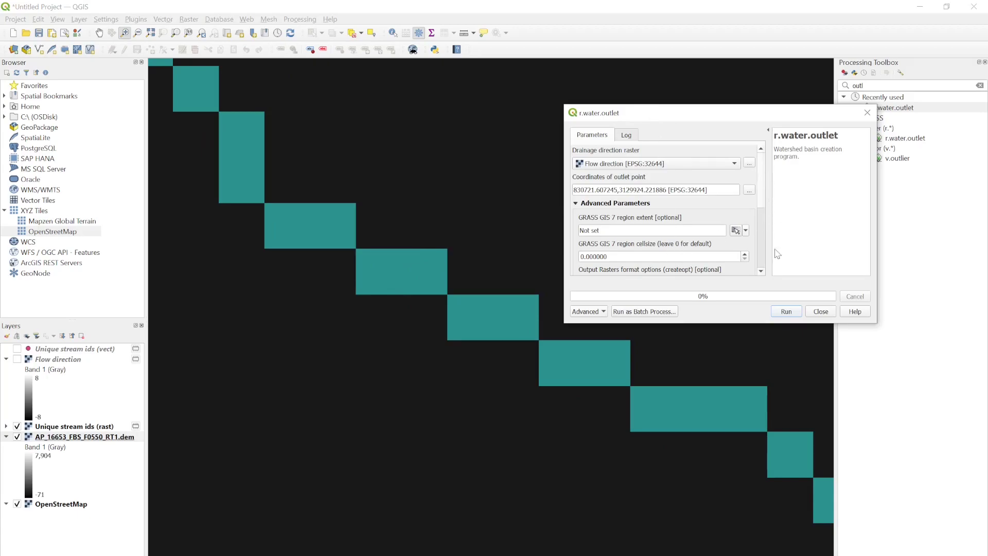
# Step: Run r.water.outlet to create the basin raster, close the tool and display the whole Basin layer over the DEM
pyautogui.click(786, 312)
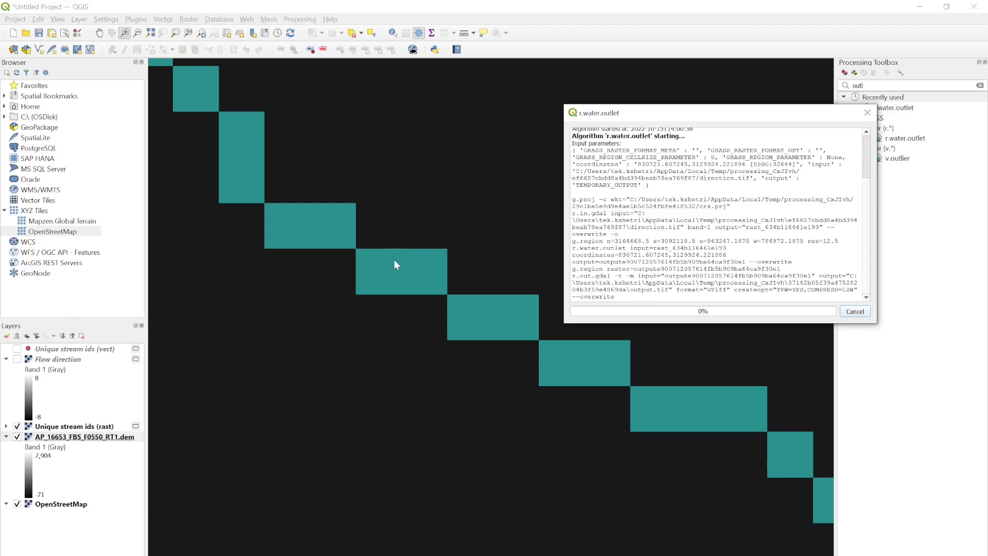
pyautogui.click(867, 112)
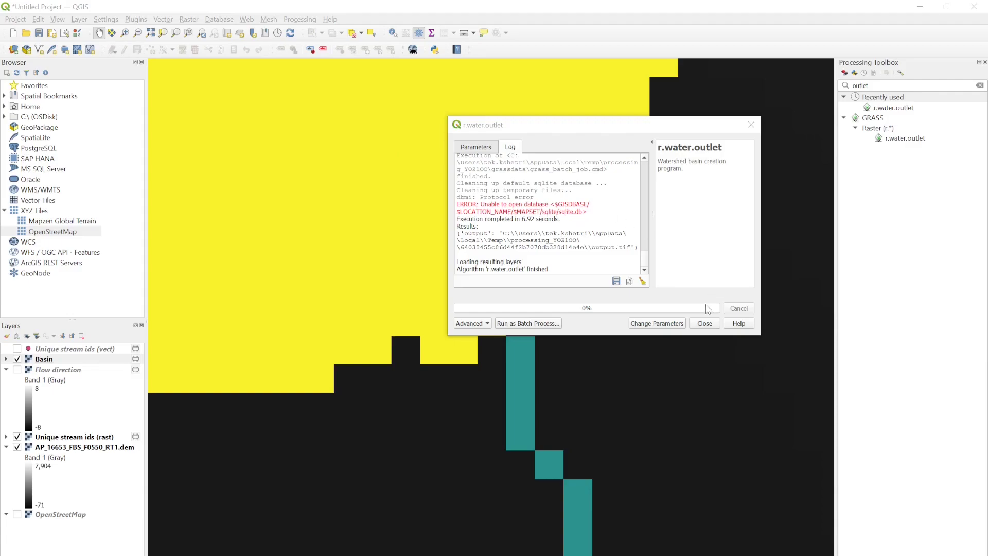
pyautogui.click(705, 324)
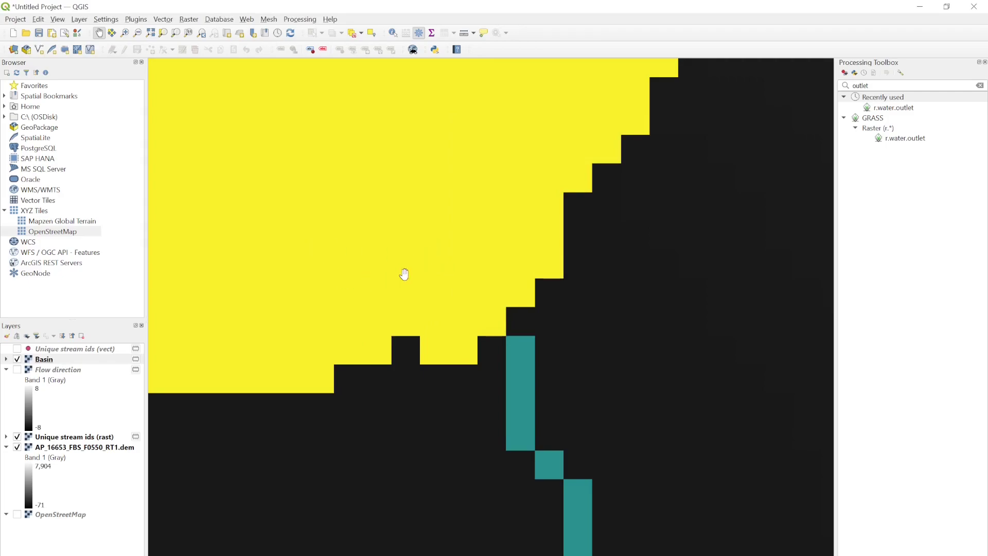
pyautogui.click(45, 360)
pyautogui.rightClick(45, 361)
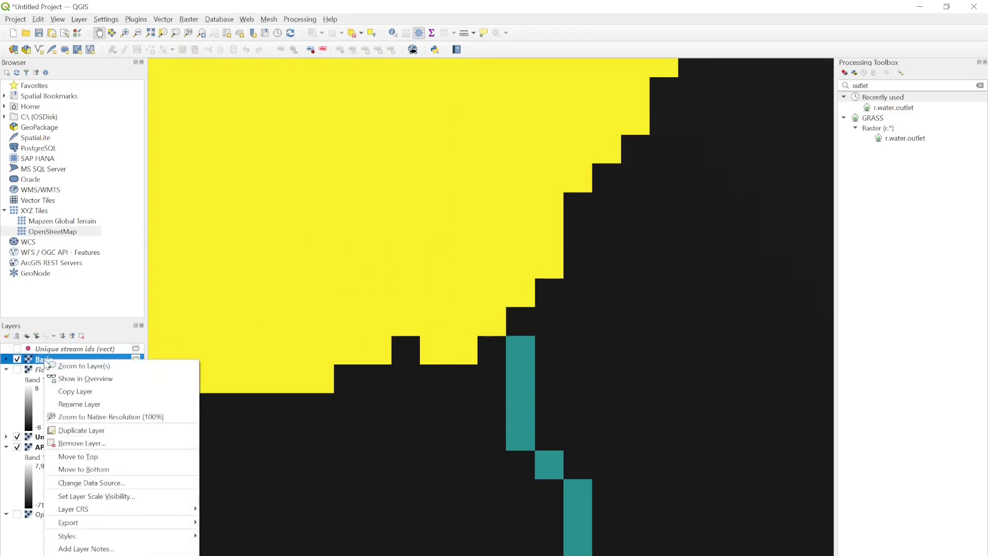
pyautogui.click(70, 367)
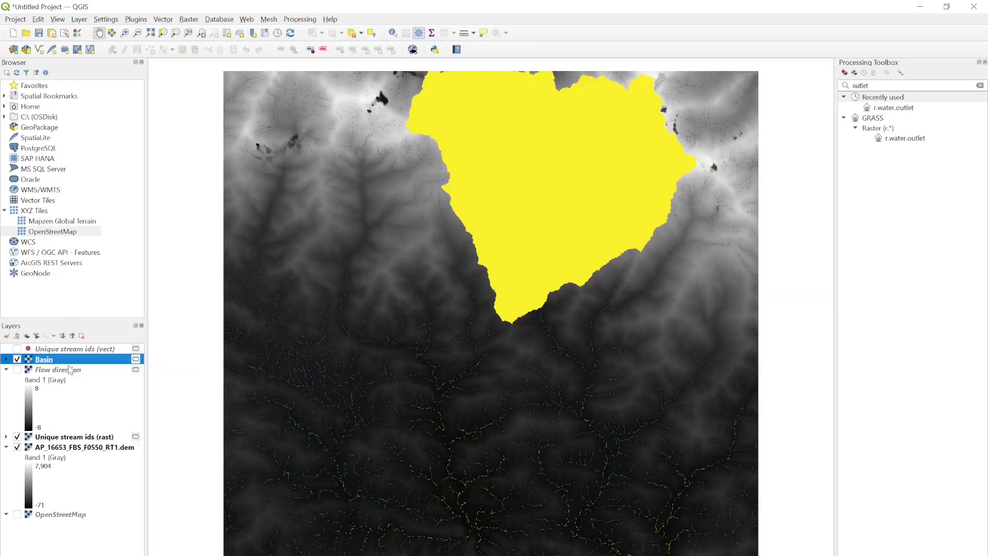
pyautogui.moveTo(445, 255); pyautogui.dragTo(434, 360)
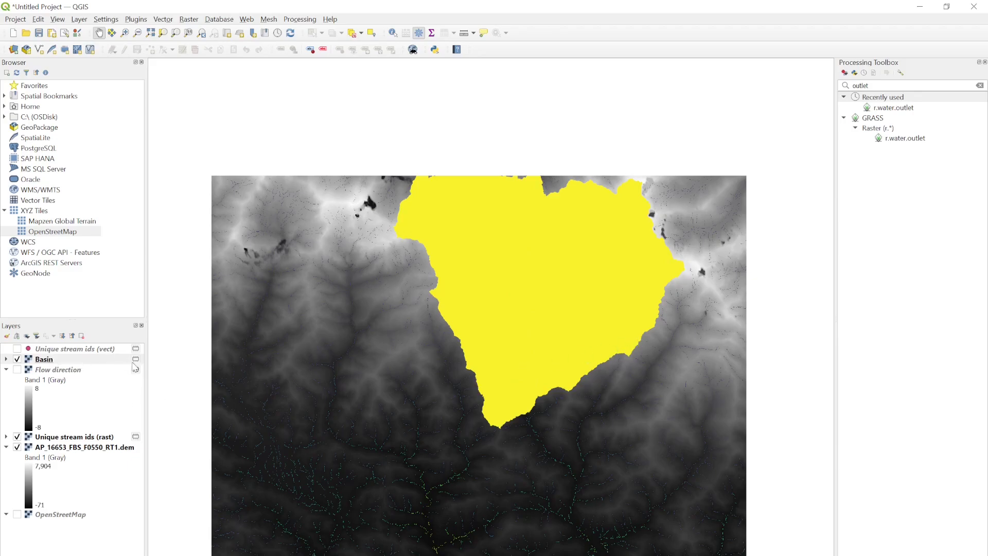
# Step: Select the Basin layer, search the processing tools for "vect" and open r.to.vect
pyautogui.click(68, 362)
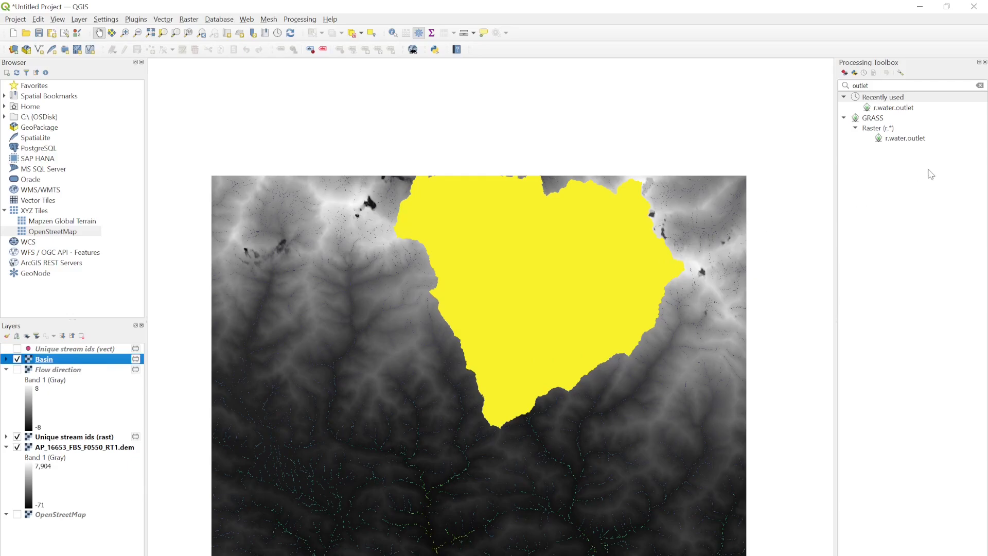
pyautogui.doubleClick(883, 88)
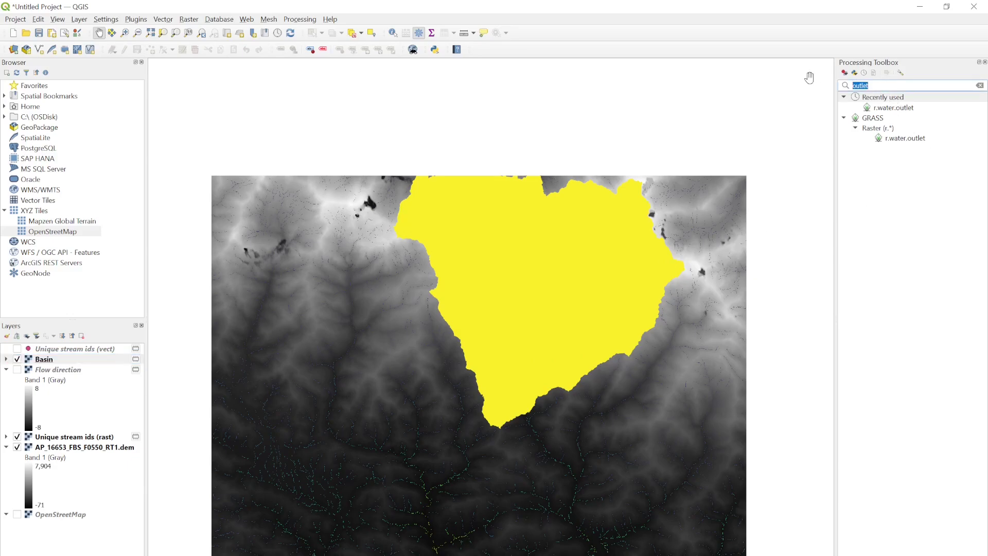
pyautogui.write('vel')
pyautogui.press('BackSpace')
pyautogui.press('BackSpace')
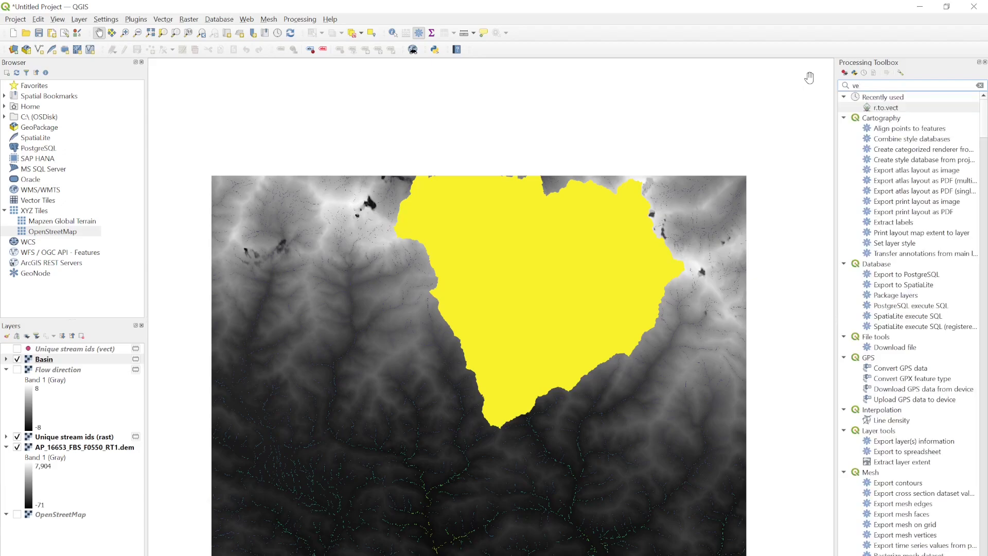
pyautogui.write('ct')
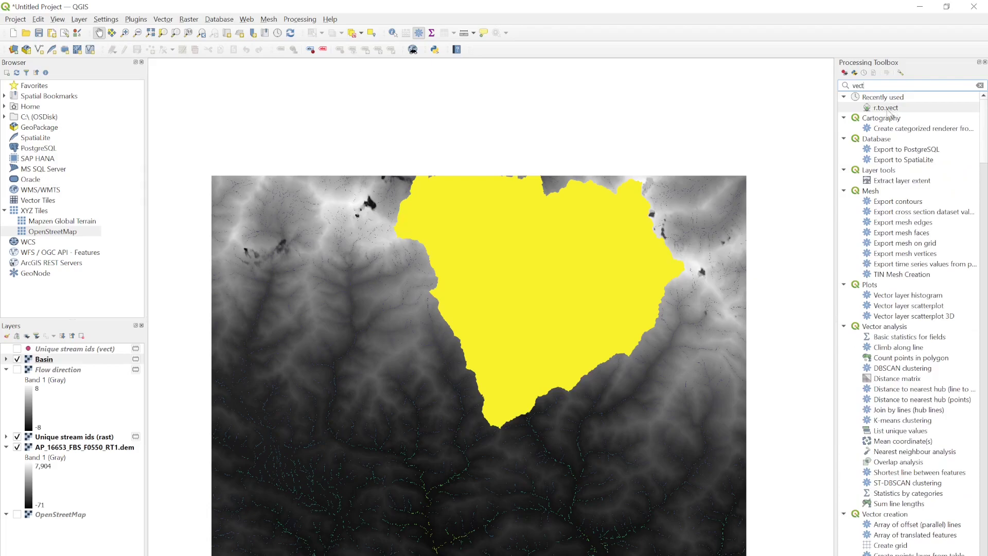
pyautogui.doubleClick(886, 107)
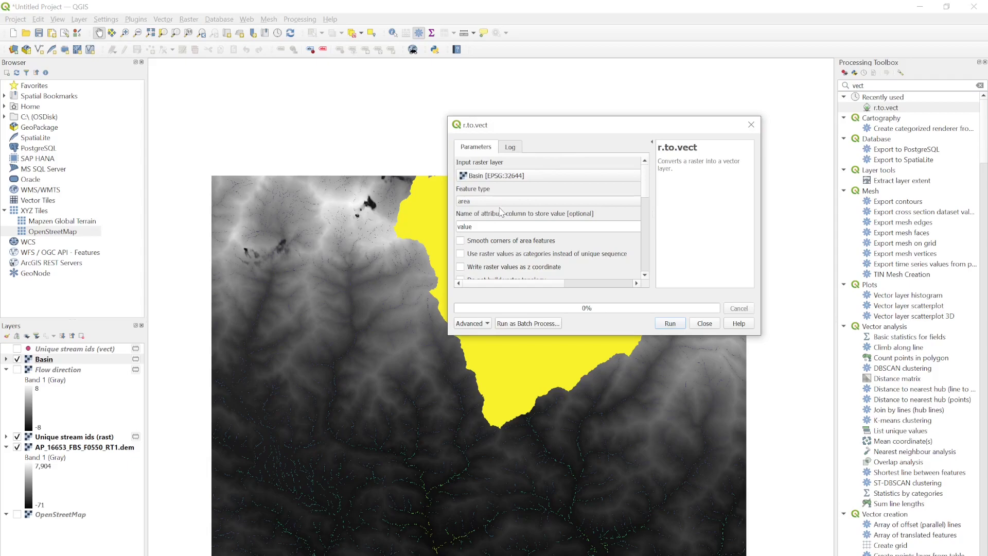
# Step: Convert the Basin raster into a vector layer with feature type area and close the tool
pyautogui.click(533, 201)
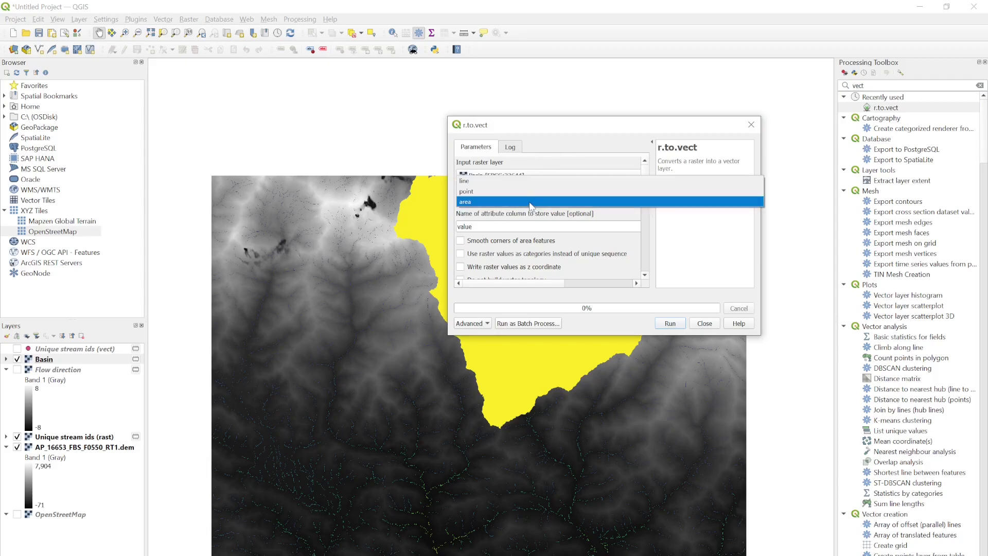
pyautogui.click(532, 203)
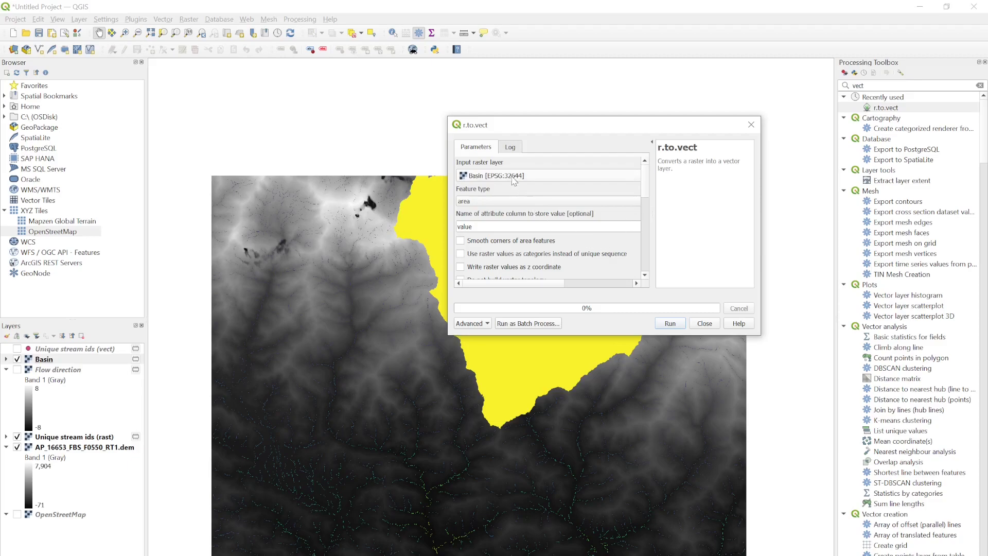
pyautogui.click(670, 323)
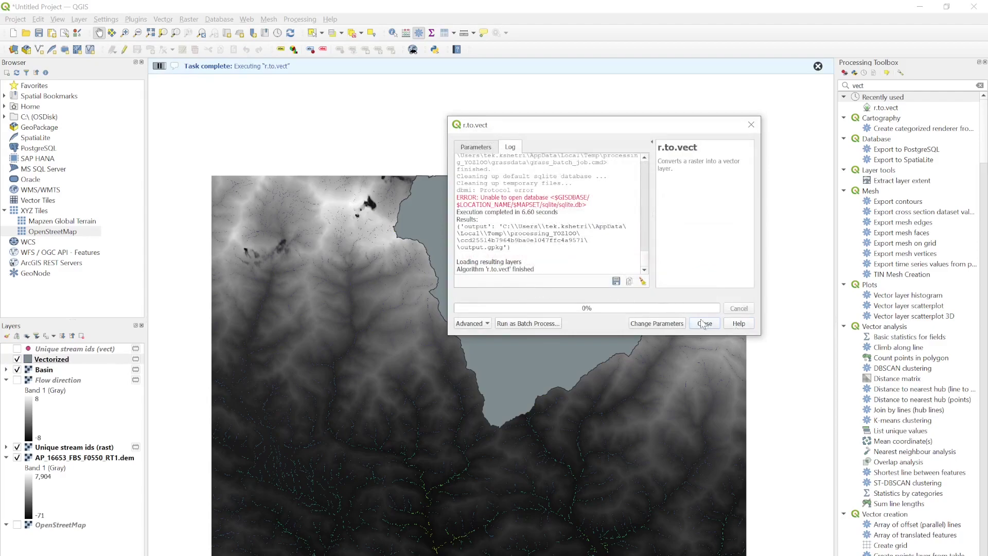
pyautogui.click(704, 323)
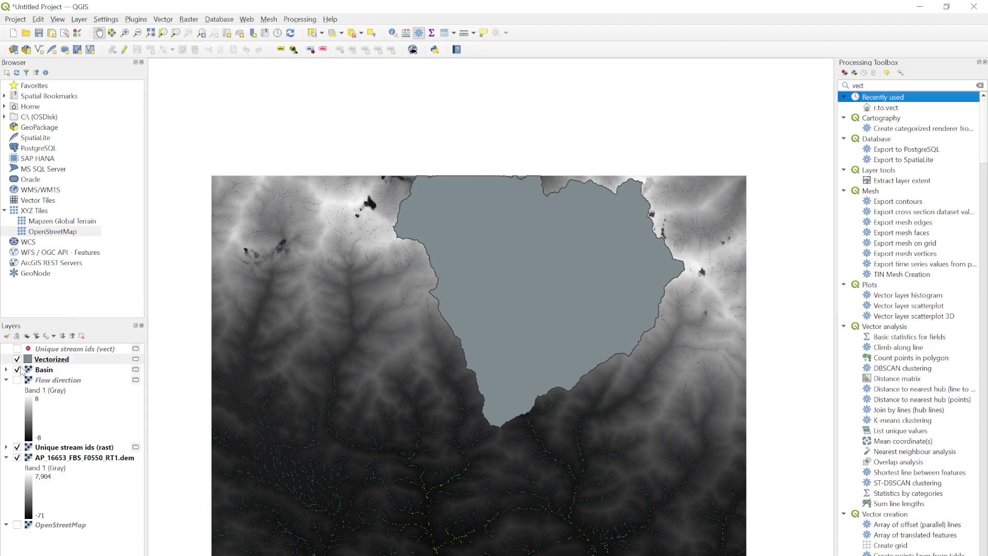
# Step: Hide the Basin raster and the DEM, and make the Vectorized basin polygon's simple fill colour fully transparent
pyautogui.click(20, 372)
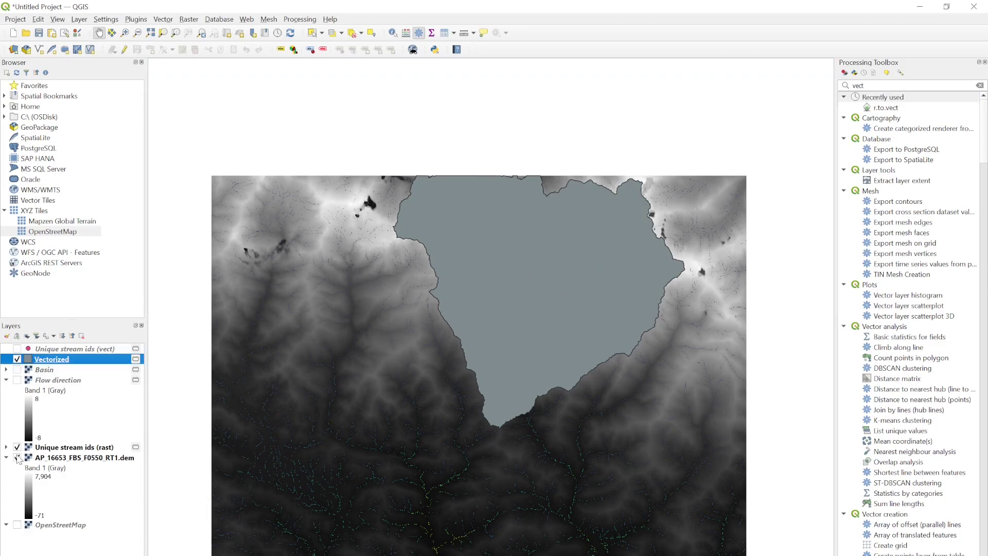
pyautogui.click(17, 457)
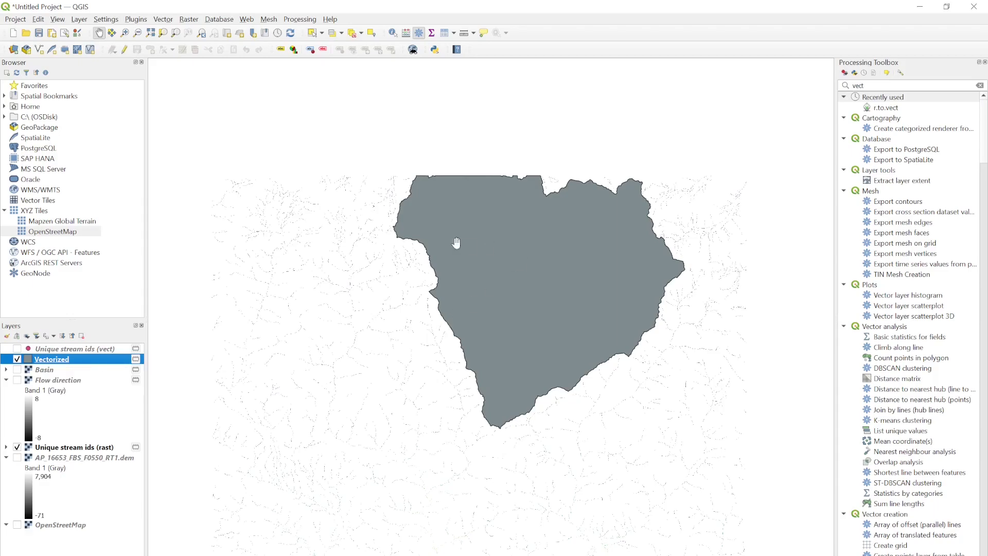
pyautogui.rightClick(59, 362)
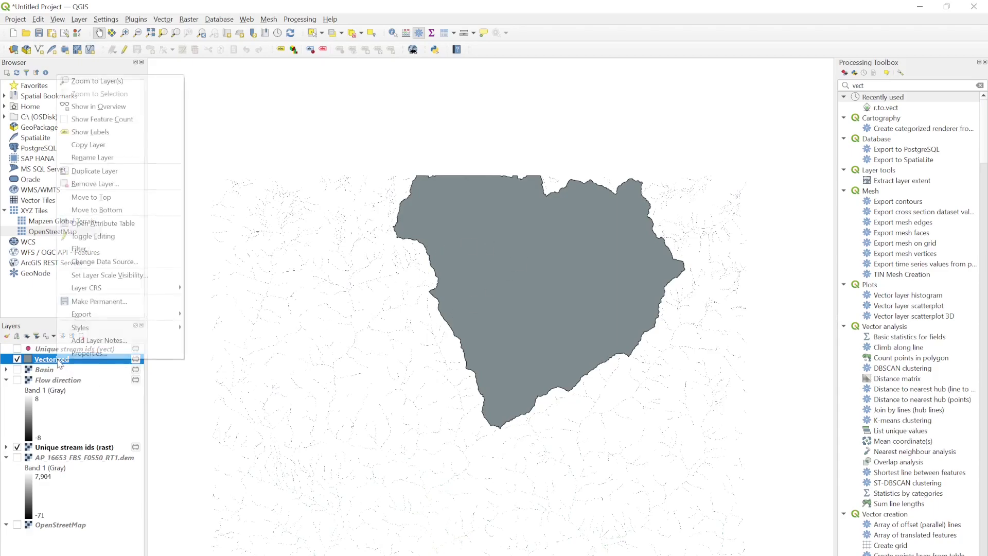
pyautogui.click(82, 355)
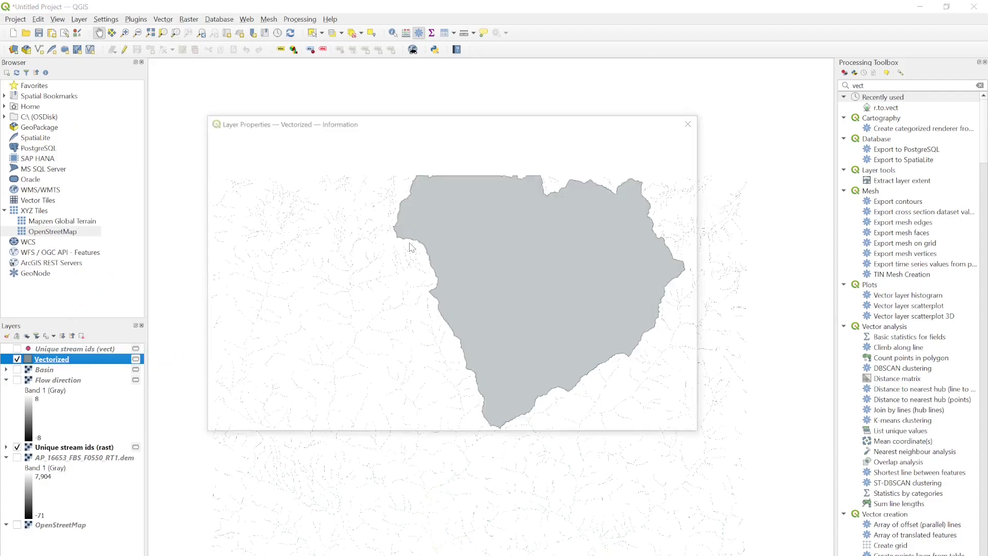
pyautogui.click(229, 187)
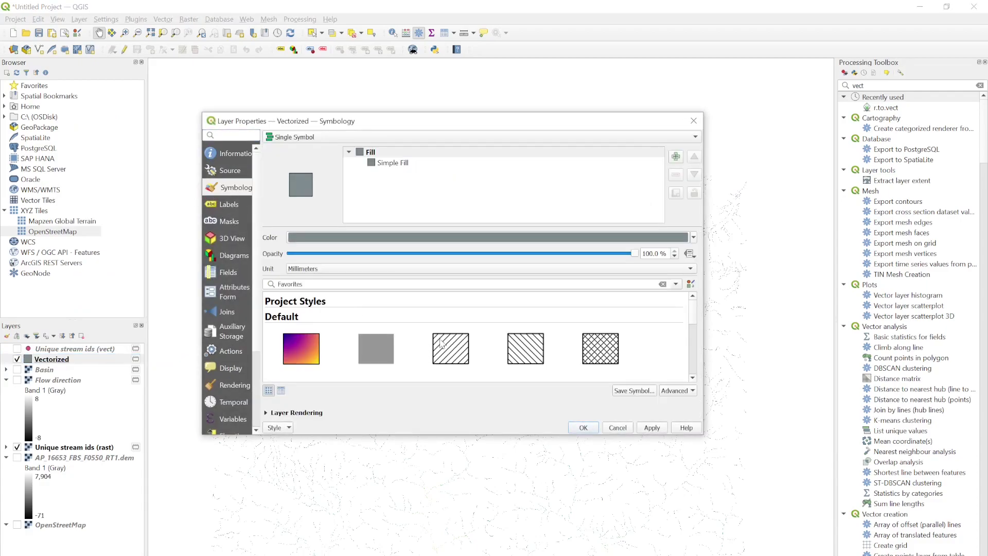
pyautogui.click(393, 162)
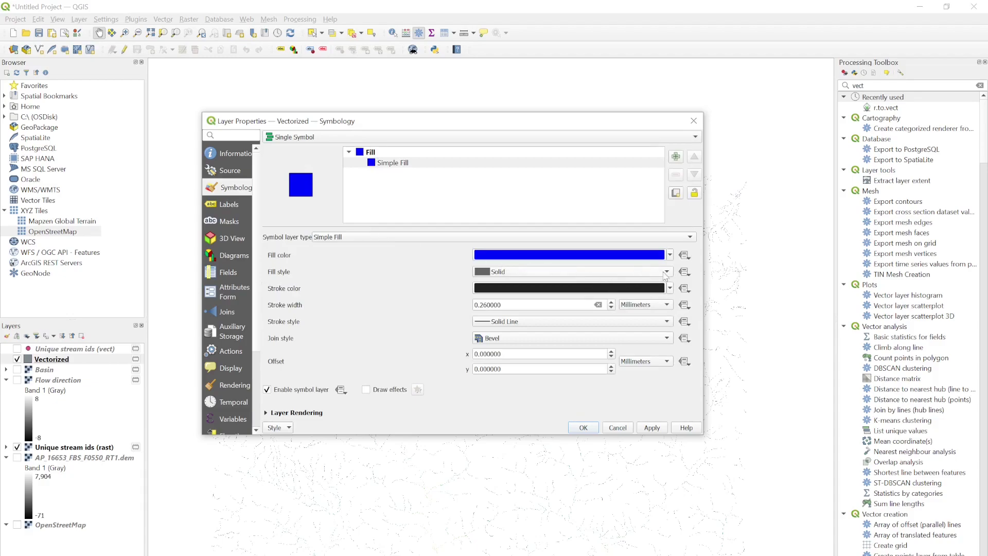
pyautogui.click(670, 256)
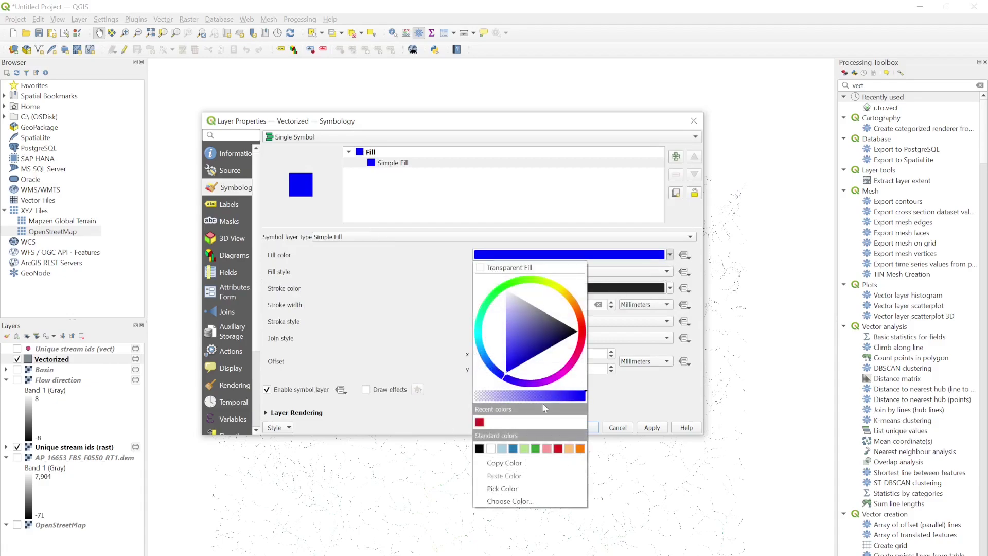
pyautogui.moveTo(578, 395); pyautogui.dragTo(456, 394)
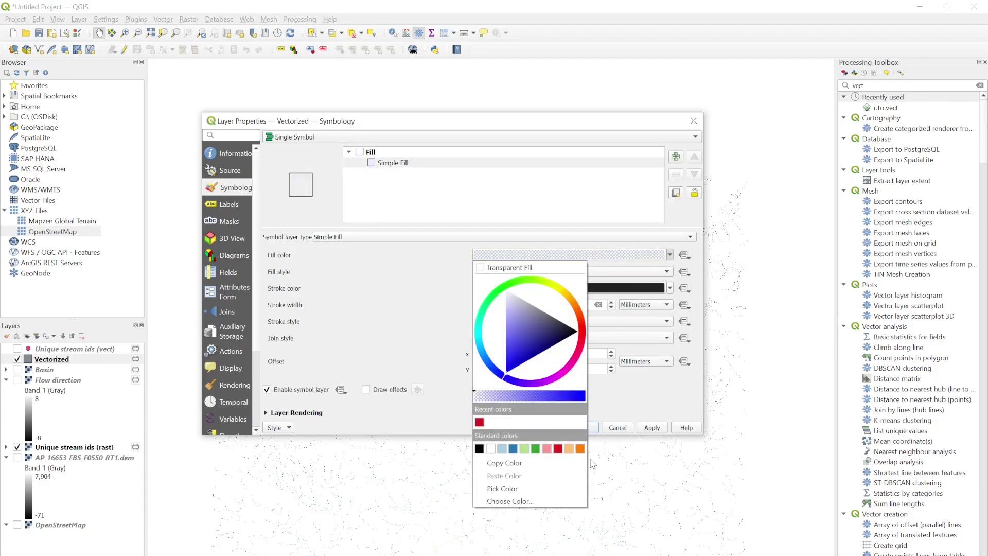
pyautogui.click(649, 428)
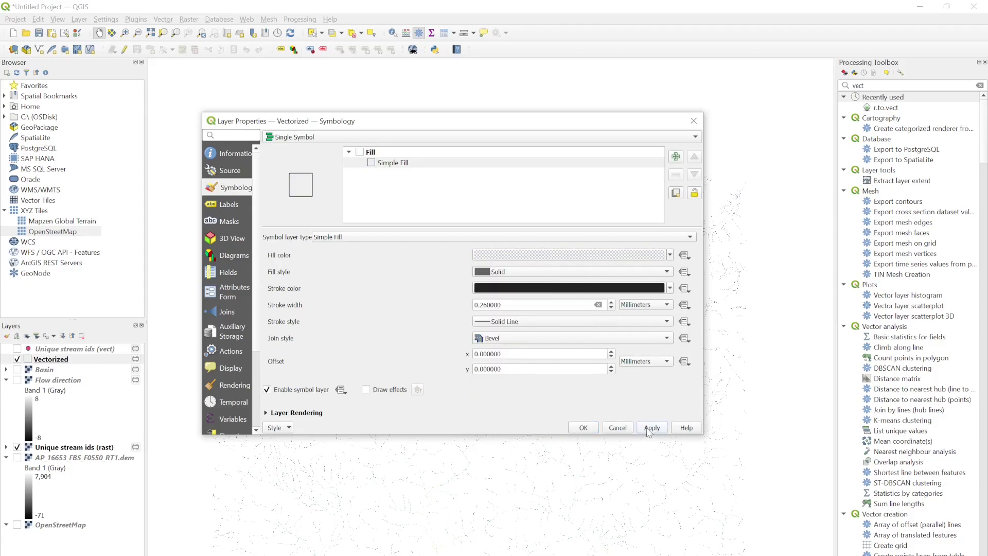
pyautogui.click(585, 429)
# Step: Convert the Unique stream ids (rast) layer into a vector layer with r.to.vect, using feature type line, and close the tool
pyautogui.scroll(3, 505, 308)
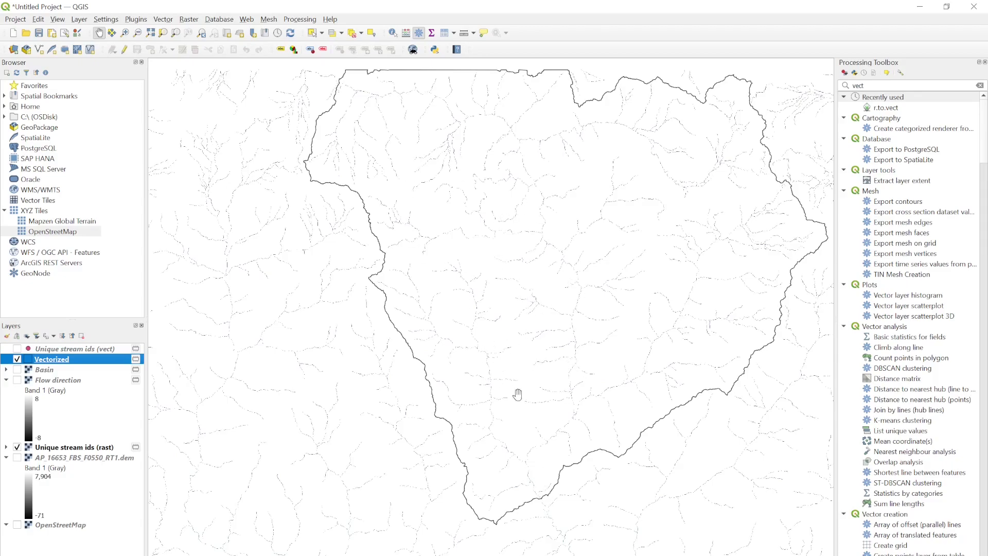
pyautogui.click(460, 135)
pyautogui.moveTo(461, 135); pyautogui.dragTo(482, 272)
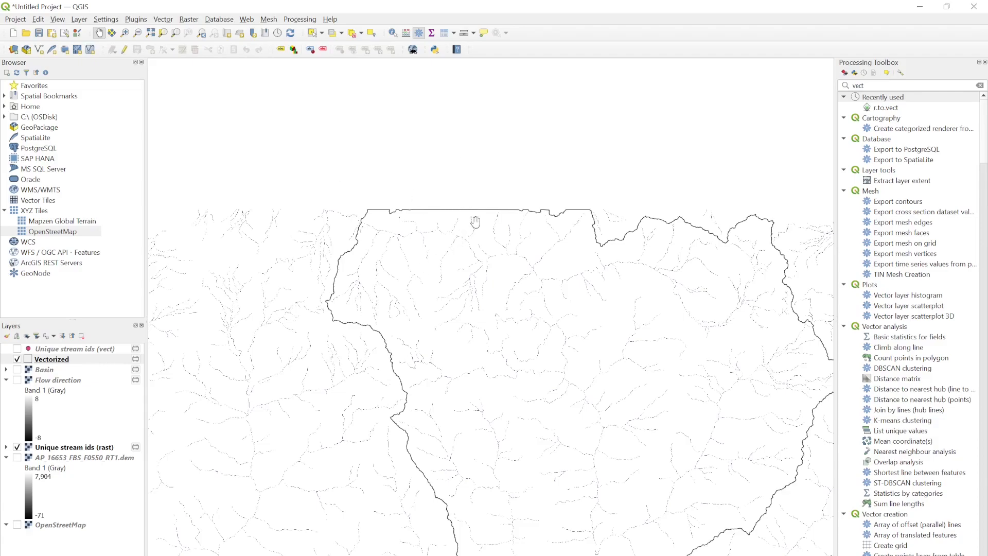
pyautogui.moveTo(665, 354); pyautogui.dragTo(611, 298)
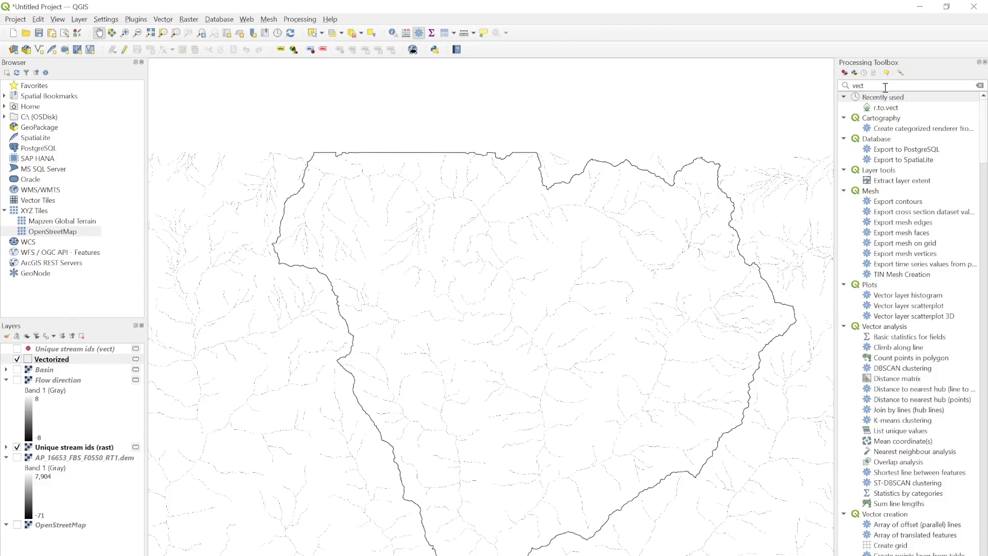
pyautogui.doubleClick(895, 111)
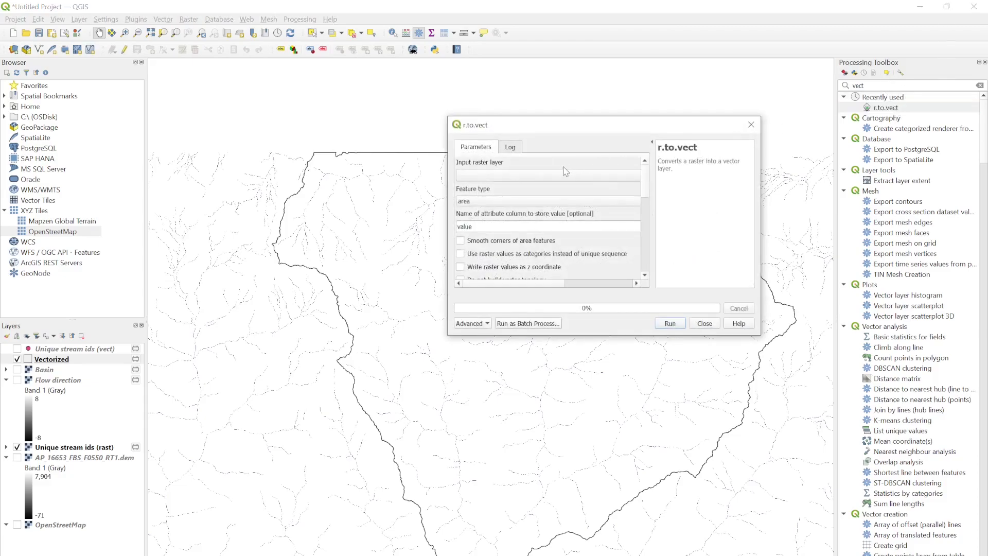
pyautogui.click(559, 178)
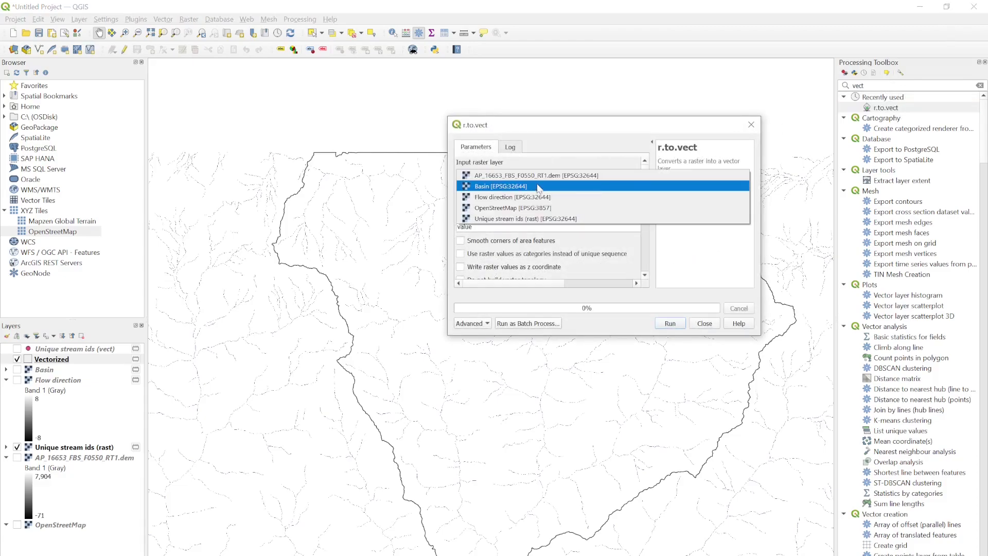
pyautogui.click(513, 218)
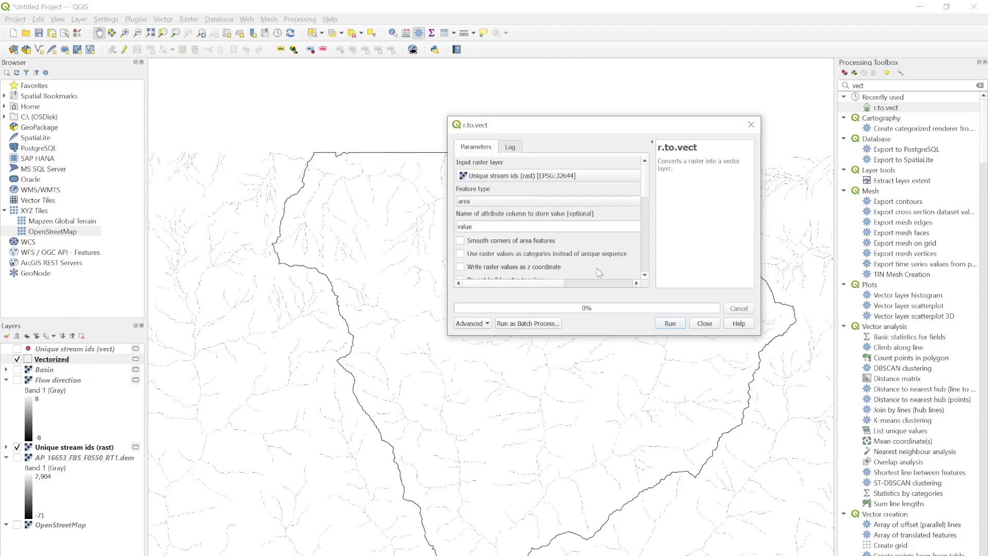
pyautogui.click(559, 206)
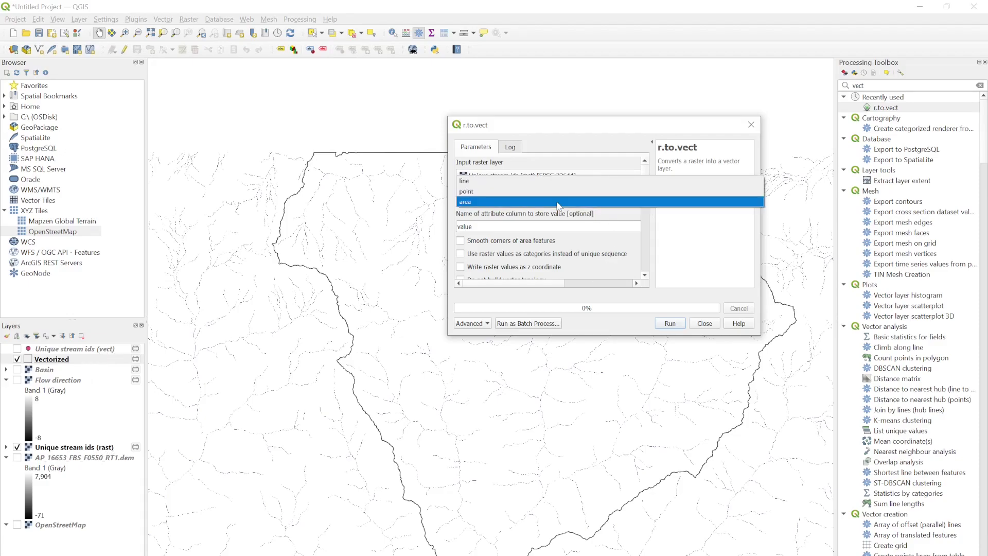
pyautogui.click(512, 184)
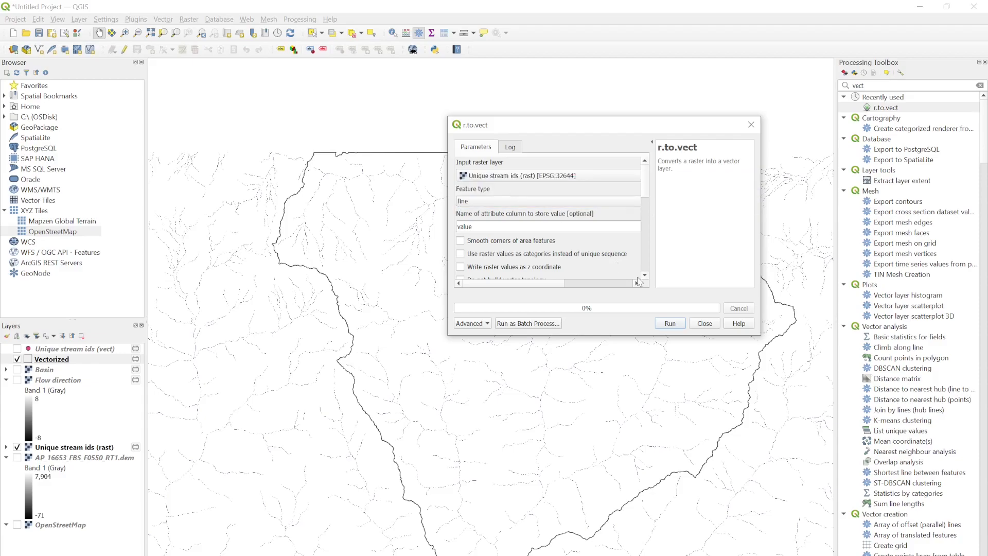
pyautogui.click(664, 324)
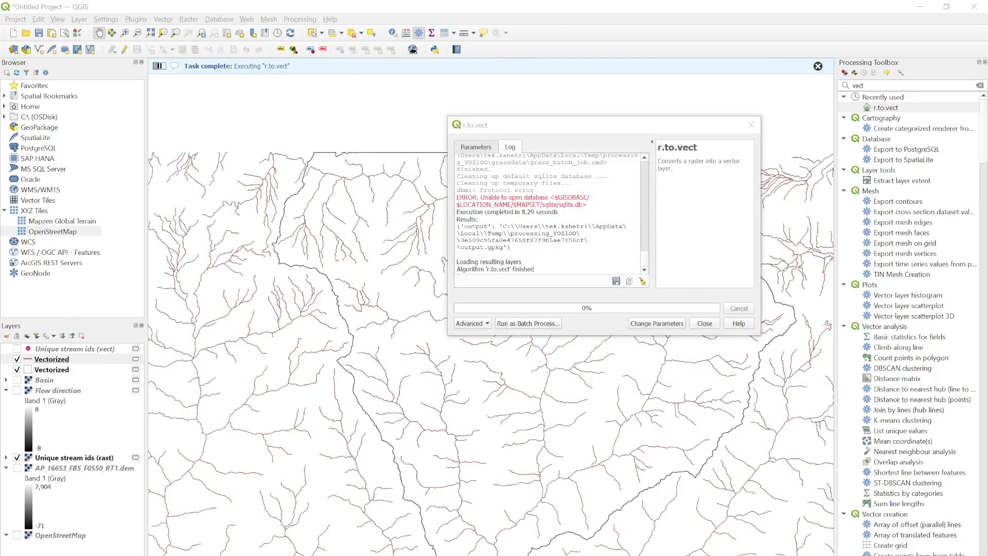
pyautogui.click(711, 324)
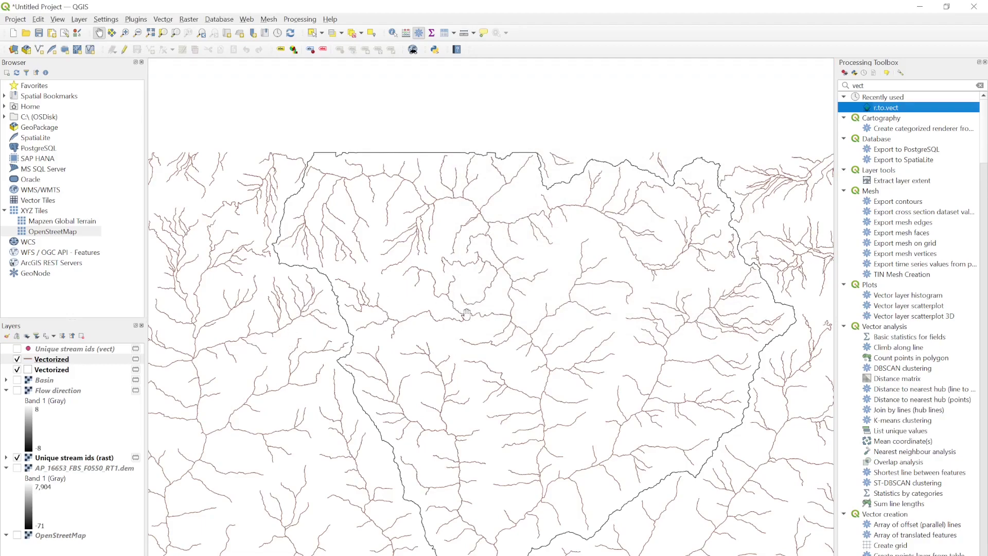
# Step: Examine the attribute table of the vectorized stream lines, sort it by value in descending order, and close it
pyautogui.rightClick(58, 361)
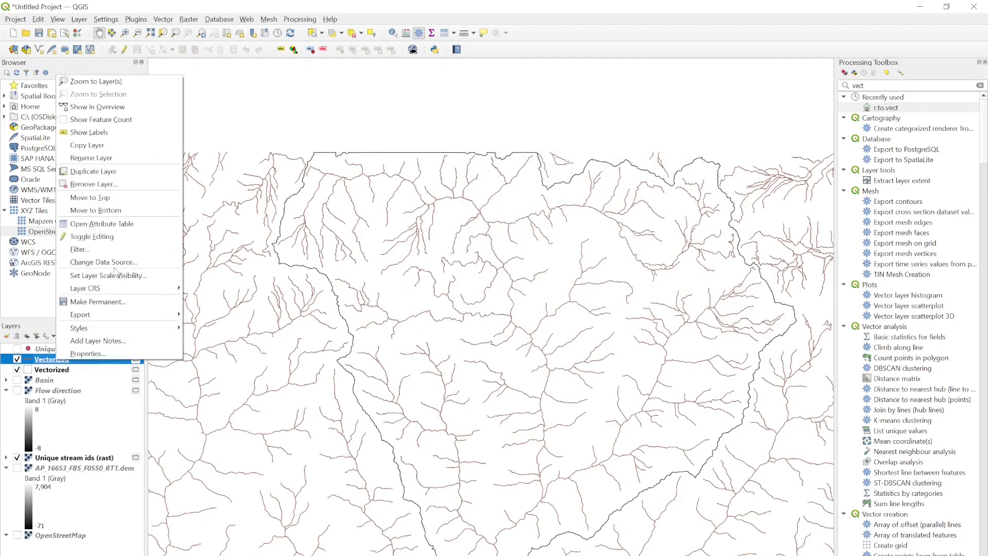
pyautogui.click(96, 223)
pyautogui.moveTo(650, 237); pyautogui.dragTo(511, 143)
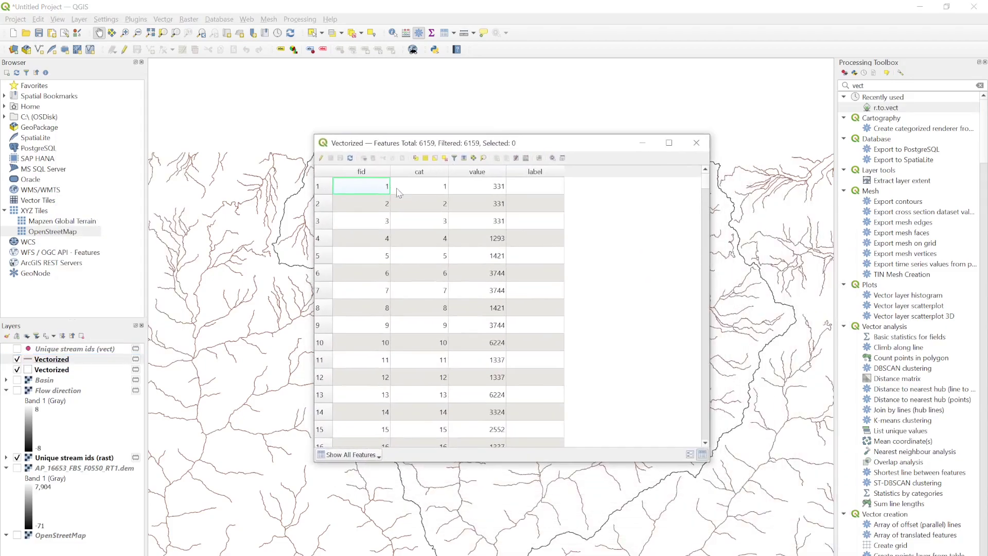
pyautogui.scroll(-3, 488, 256)
pyautogui.scroll(3, 489, 255)
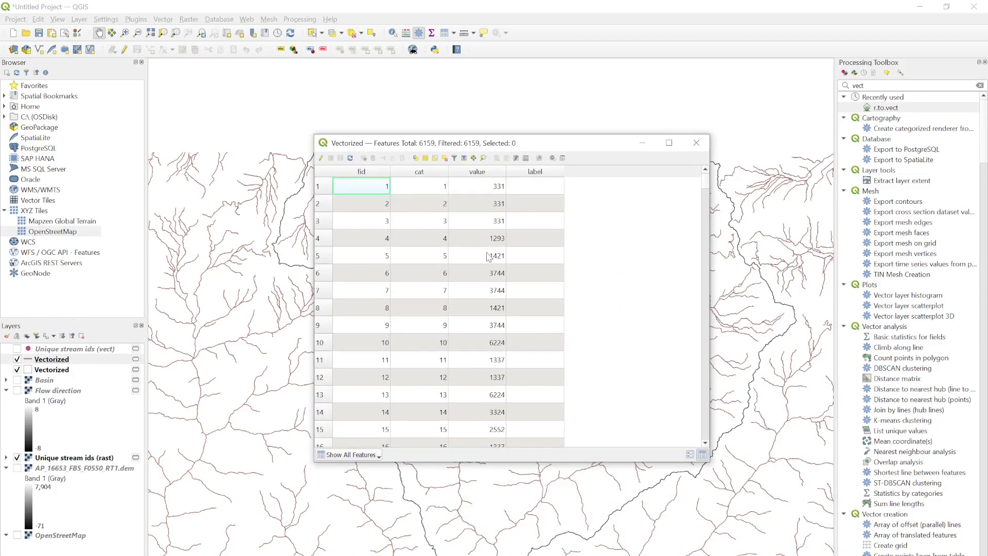
pyautogui.click(498, 173)
pyautogui.click(488, 173)
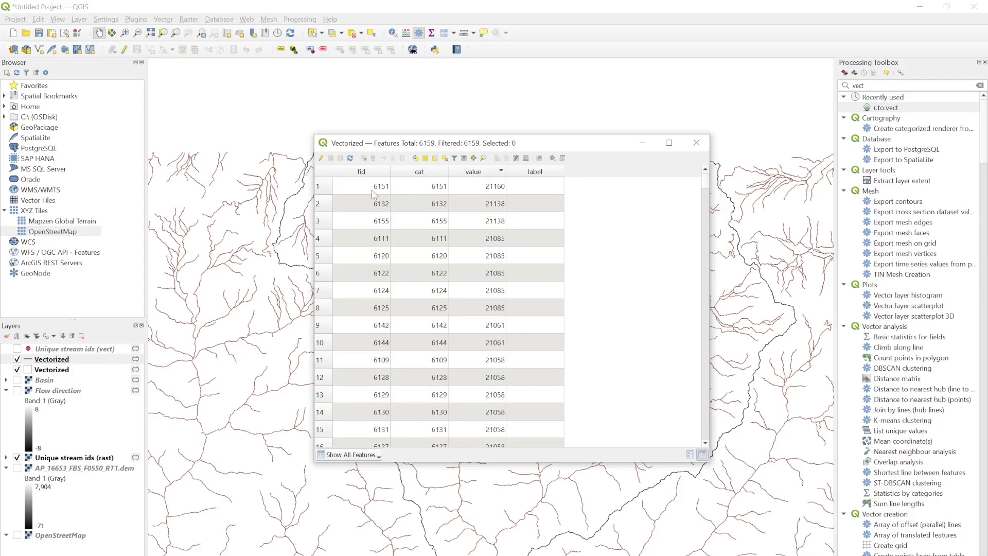
pyautogui.click(696, 143)
# Step: Set the stroke colour of the Vectorized basin polygon's simple fill to red and apply the style
pyautogui.moveTo(570, 364); pyautogui.dragTo(539, 319)
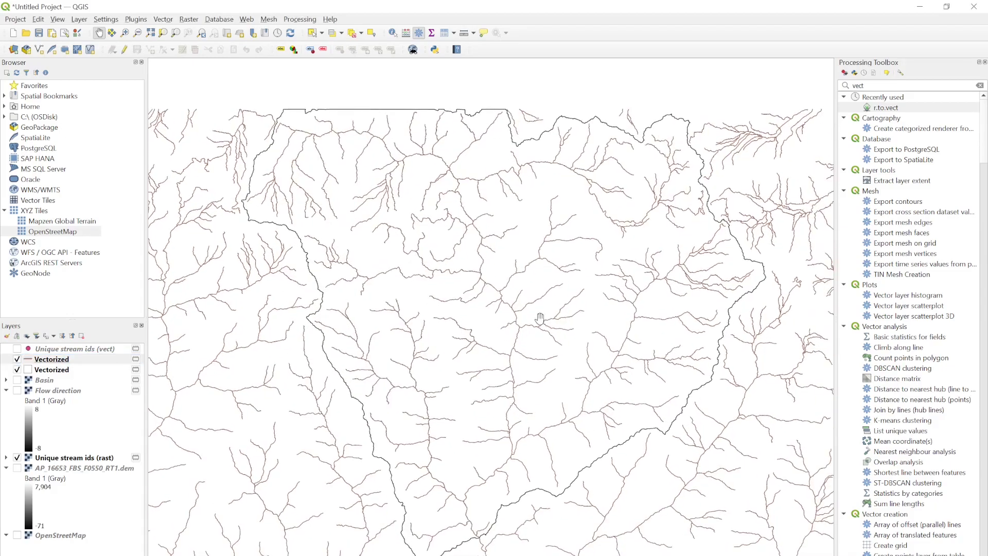
pyautogui.click(45, 373)
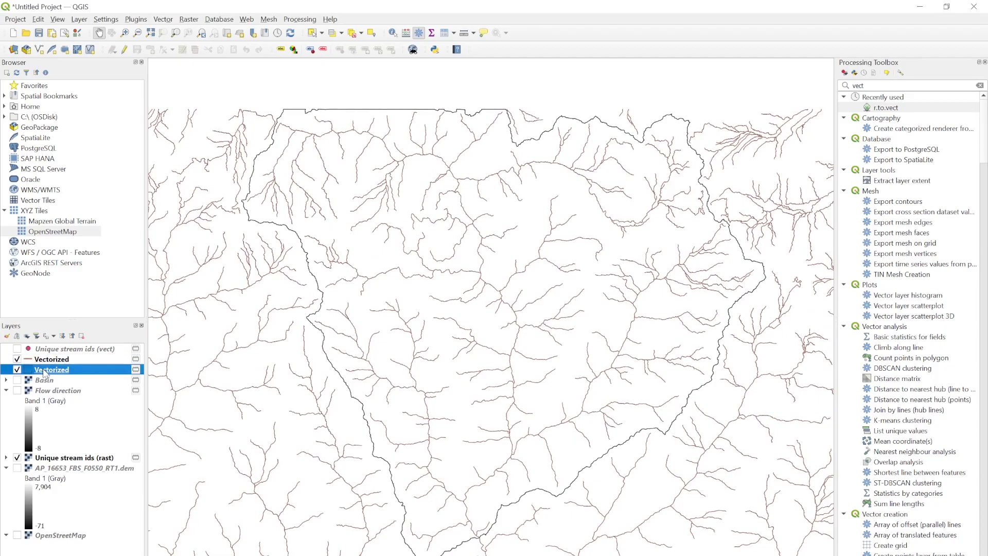
pyautogui.rightClick(45, 372)
pyautogui.click(71, 363)
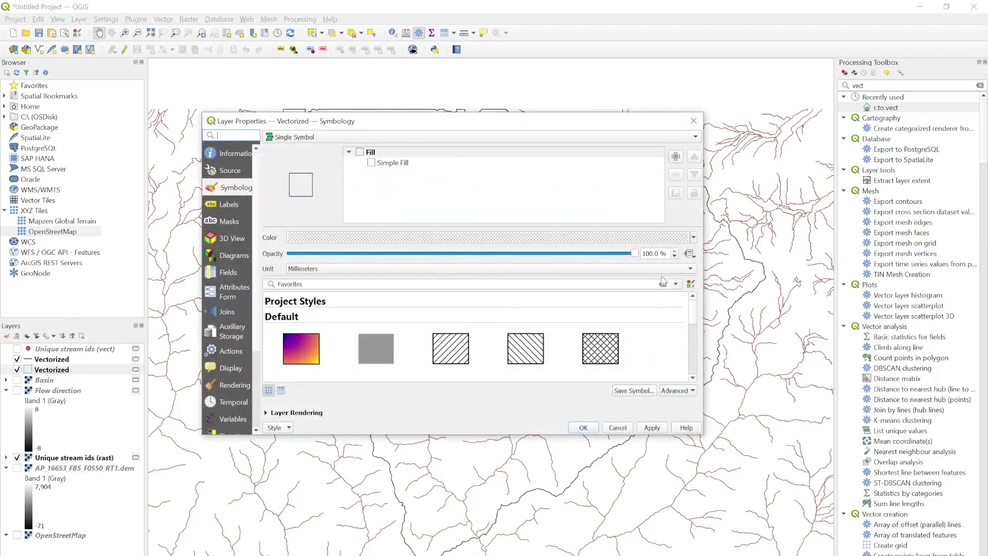
pyautogui.click(401, 164)
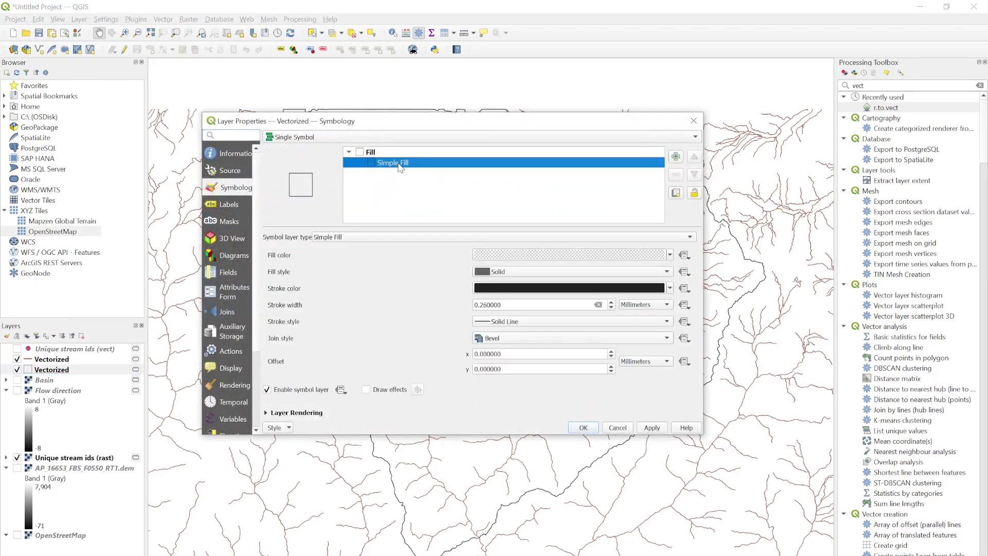
pyautogui.click(671, 289)
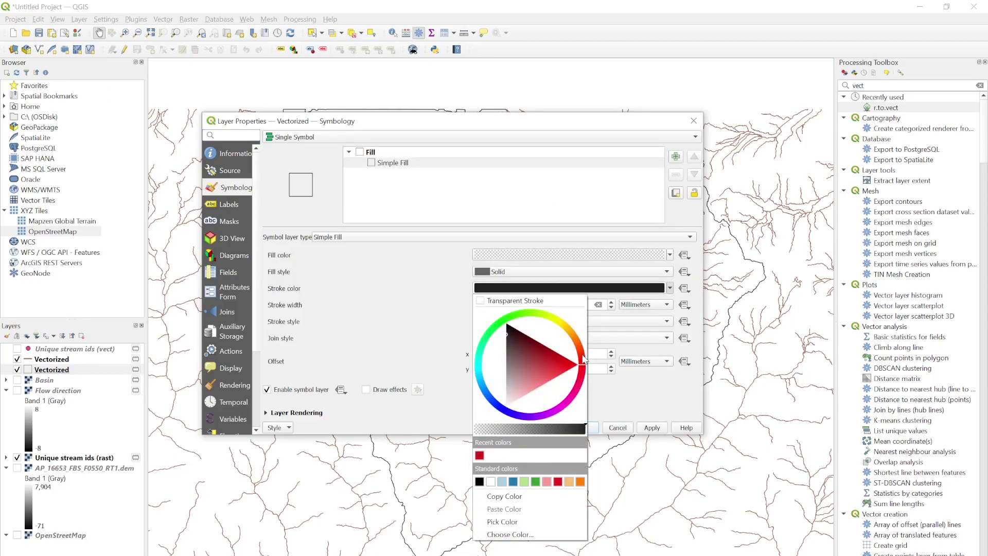
pyautogui.moveTo(584, 360); pyautogui.dragTo(568, 360)
pyautogui.click(565, 356)
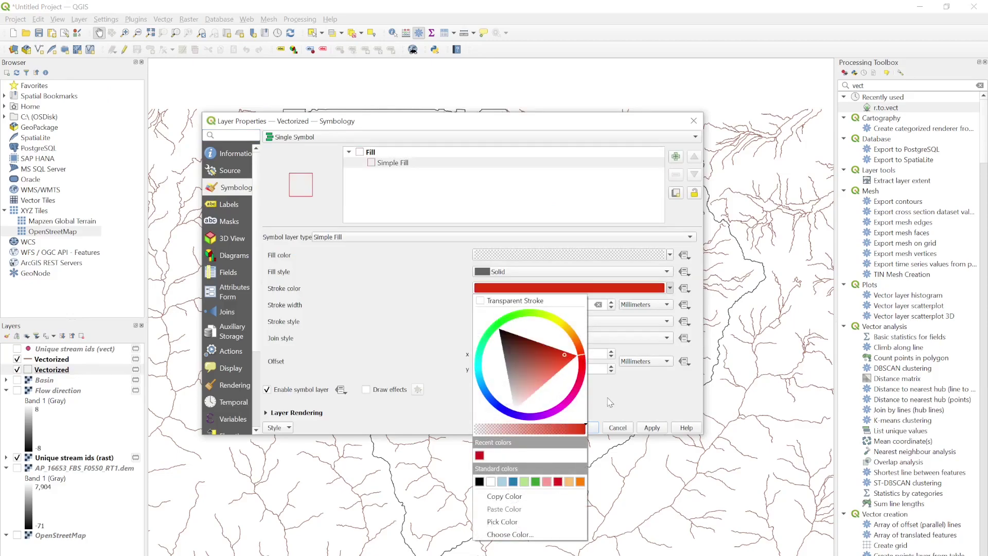
pyautogui.click(660, 430)
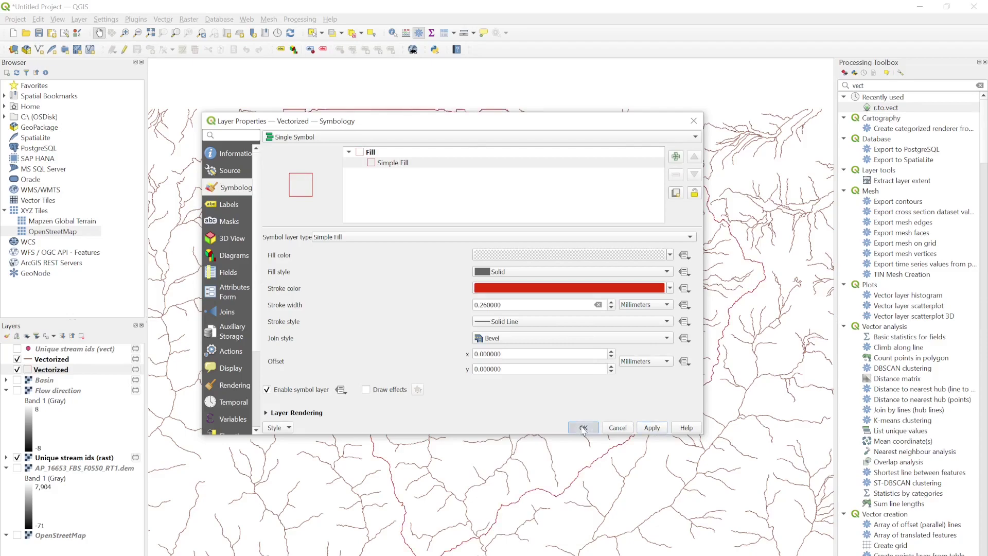
pyautogui.click(581, 428)
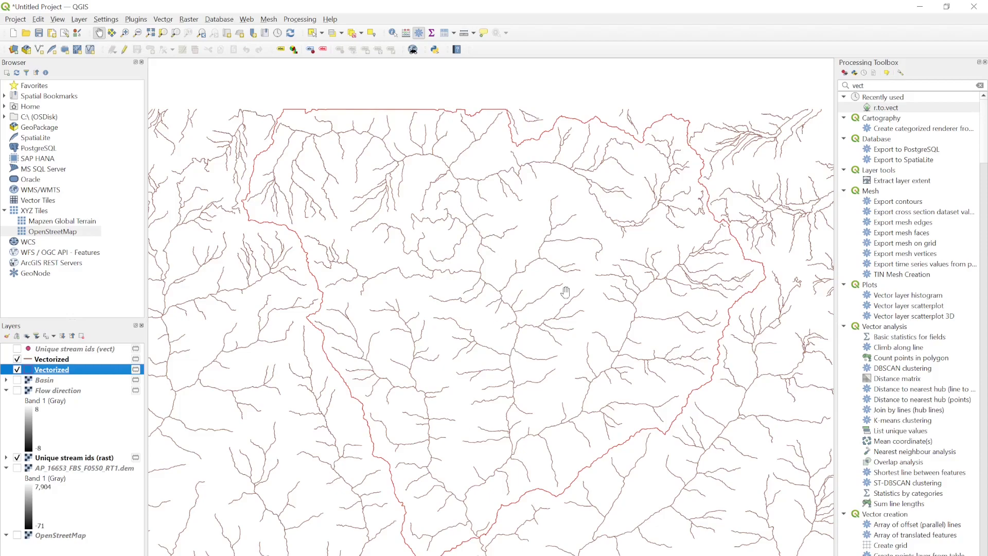
# Step: Open the r.stream.extract tool, review its minimum flow accumulation and short stream segment deletion parameters, and close it without running
pyautogui.doubleClick(858, 85)
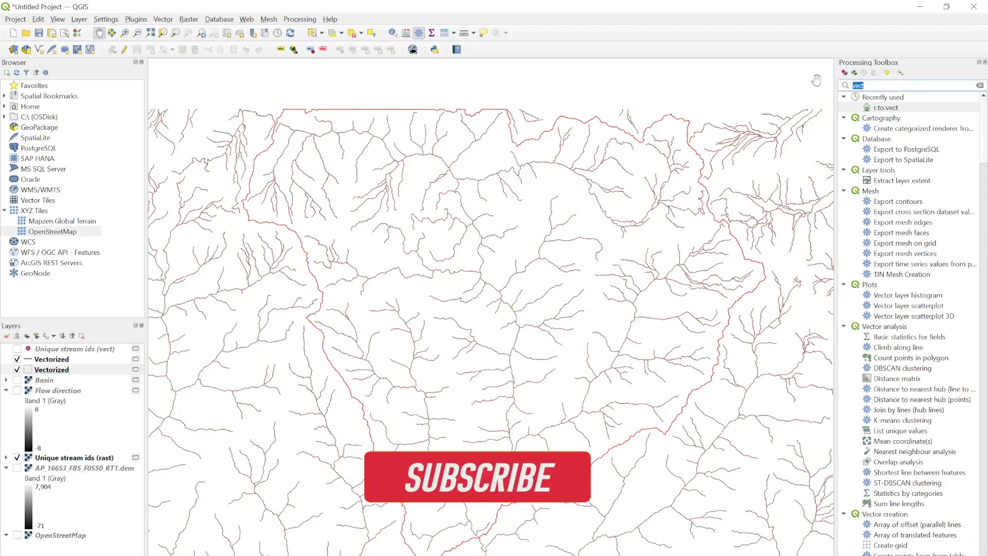
pyautogui.write('stea')
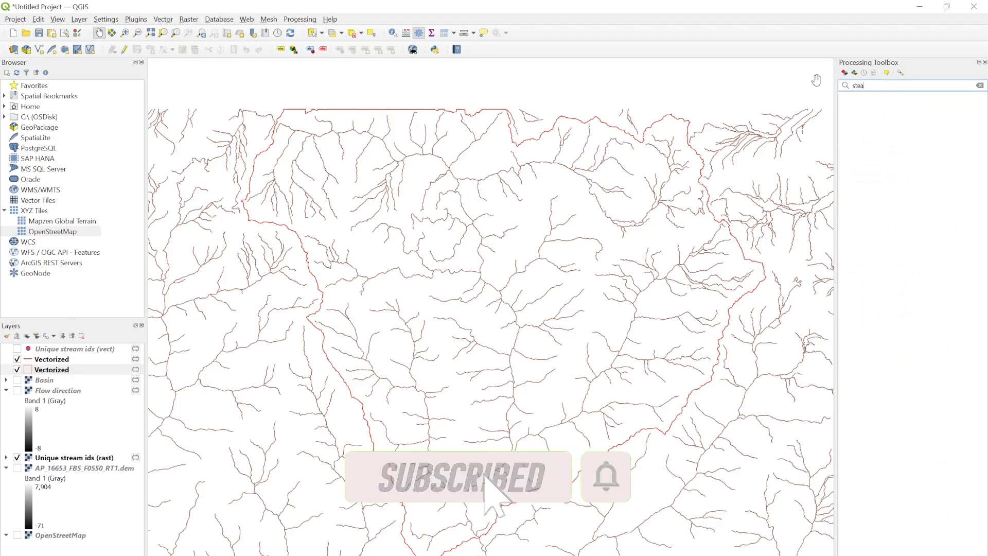
pyautogui.press('BackSpace')
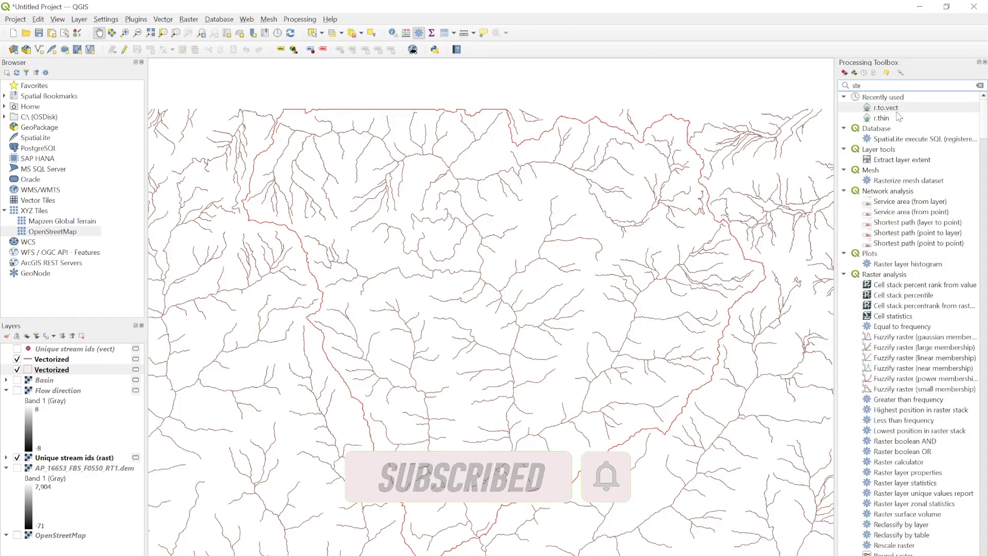
pyautogui.press('BackSpace')
pyautogui.write('rea')
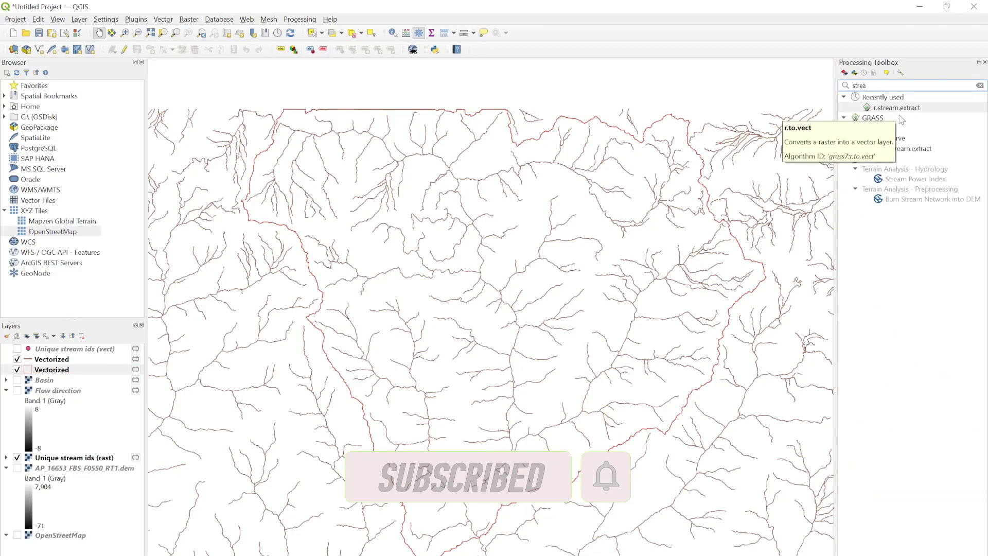
pyautogui.doubleClick(897, 107)
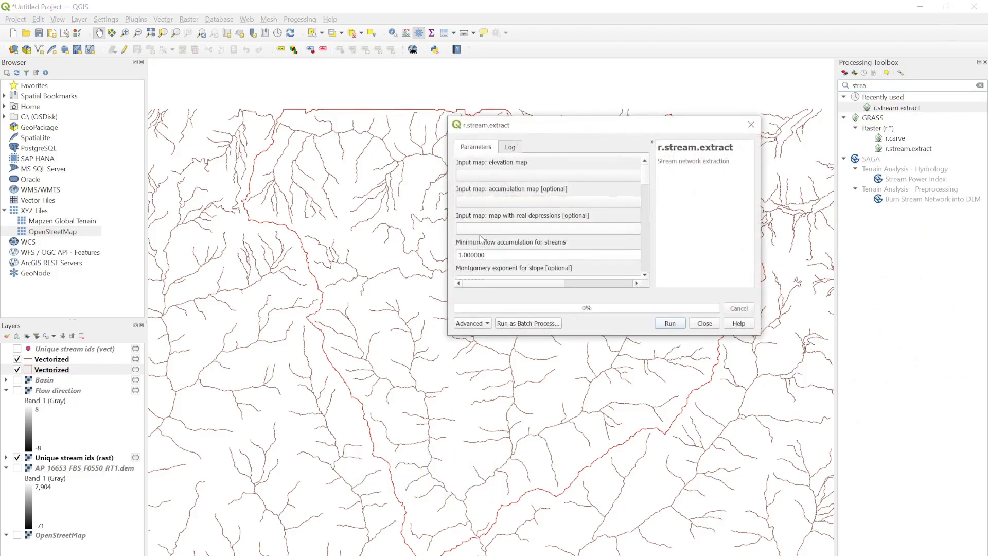
pyautogui.moveTo(504, 254); pyautogui.dragTo(404, 252)
pyautogui.moveTo(643, 184); pyautogui.dragTo(643, 195)
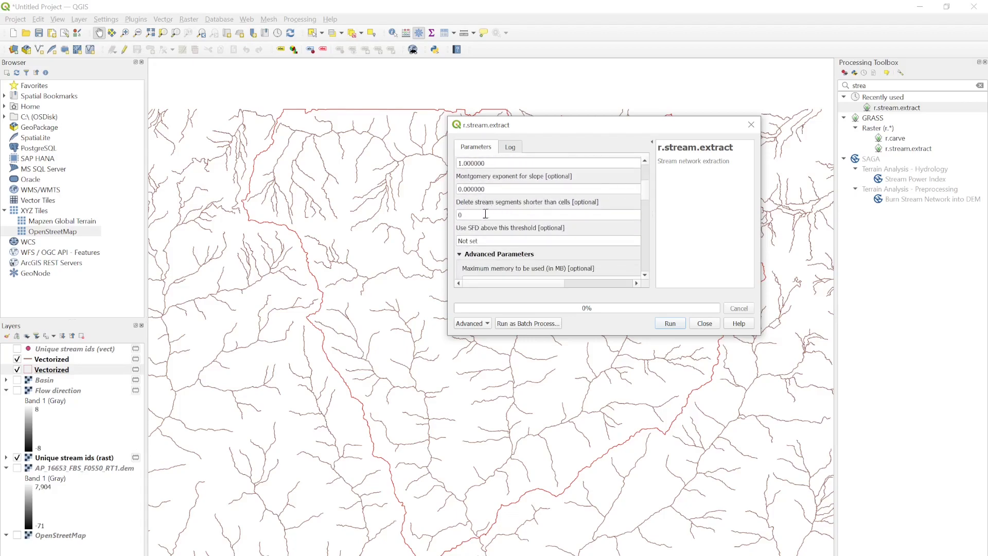
pyautogui.moveTo(490, 214); pyautogui.dragTo(419, 217)
pyautogui.click(704, 323)
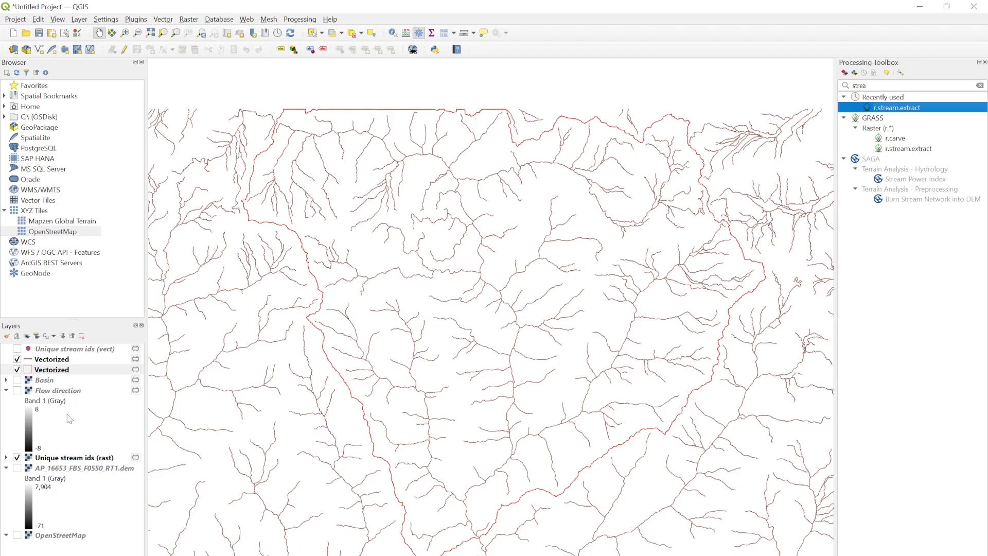
# Step: Set up an export of the Vectorized basin polygon as the ESRI Shapefile basin.shp in the data folder, and cancel it
pyautogui.click(54, 360)
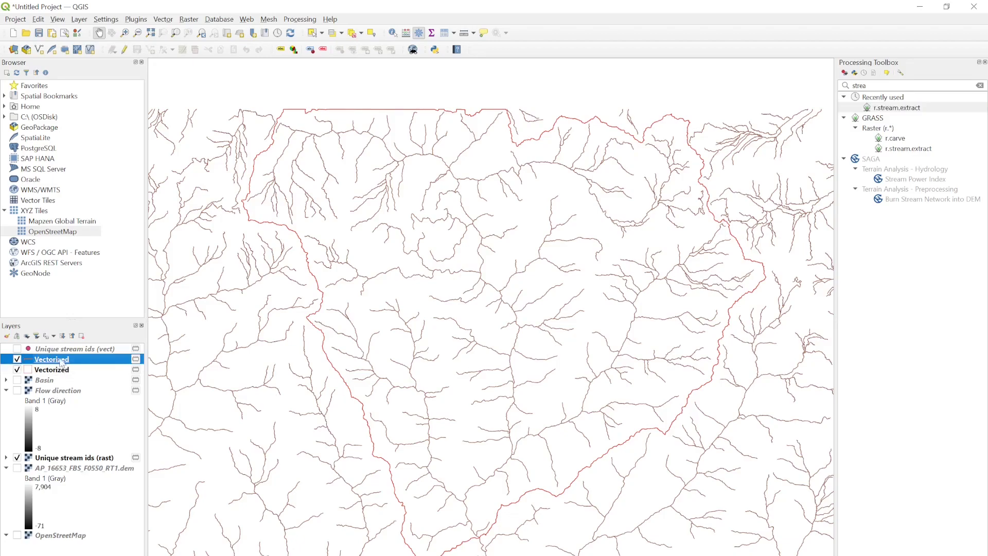
pyautogui.click(51, 370)
pyautogui.rightClick(49, 371)
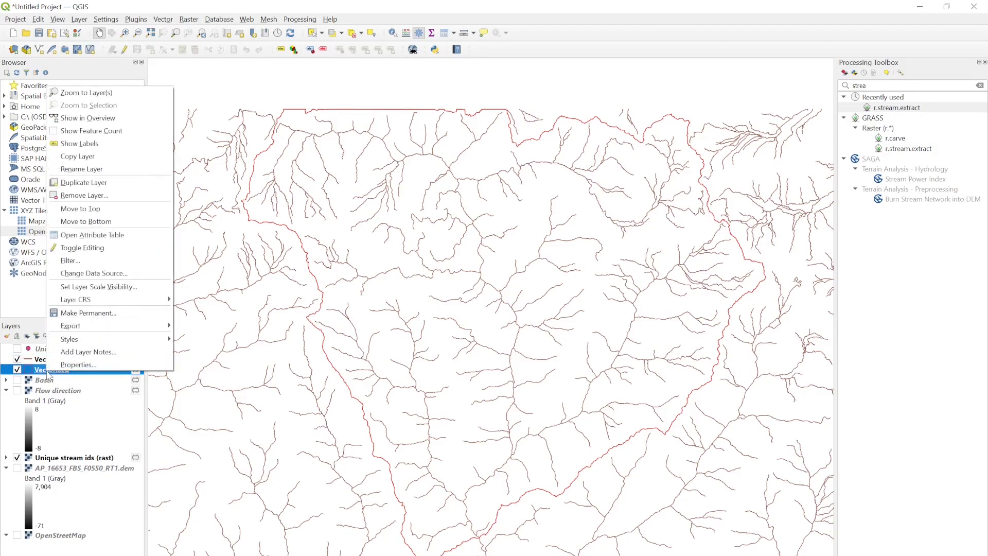
pyautogui.click(35, 379)
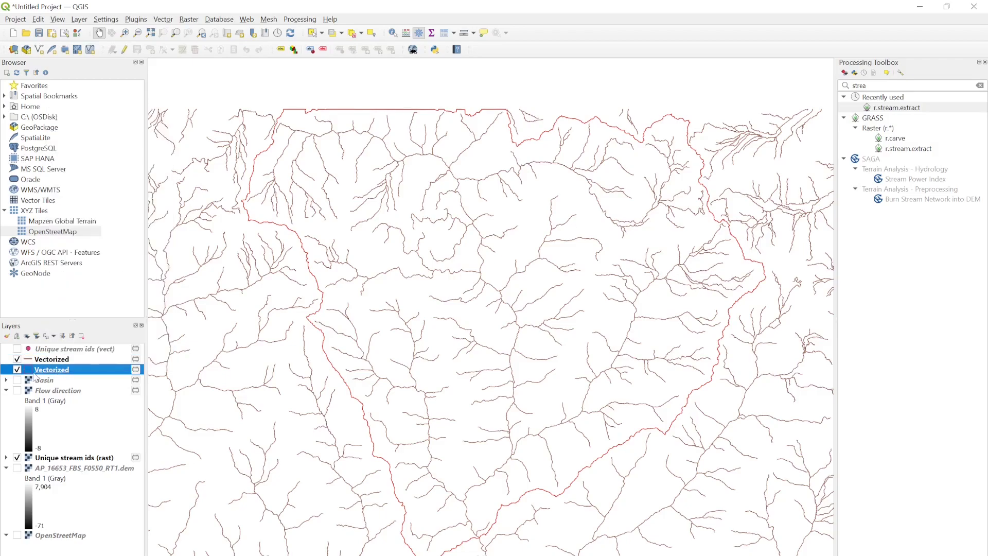
pyautogui.rightClick(66, 373)
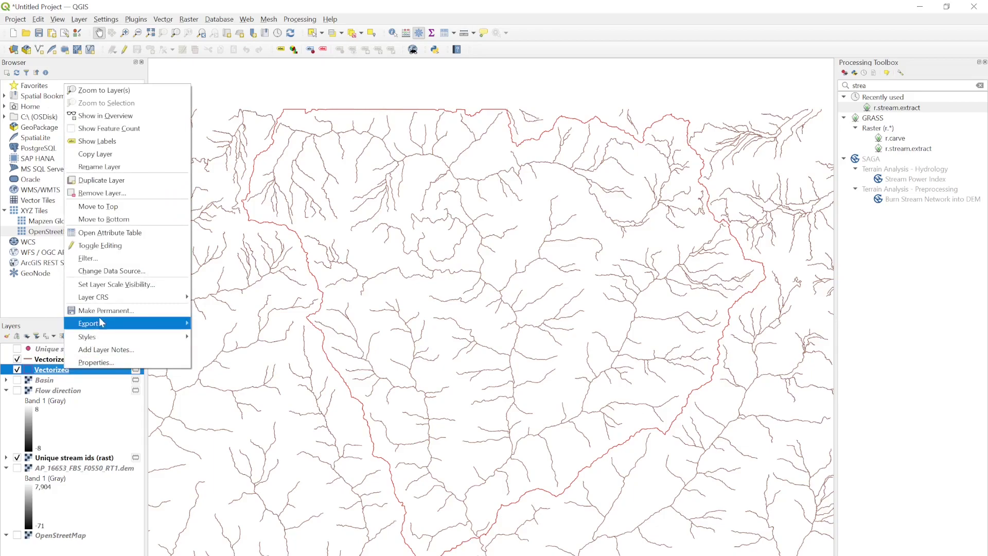
pyautogui.moveTo(123, 298)
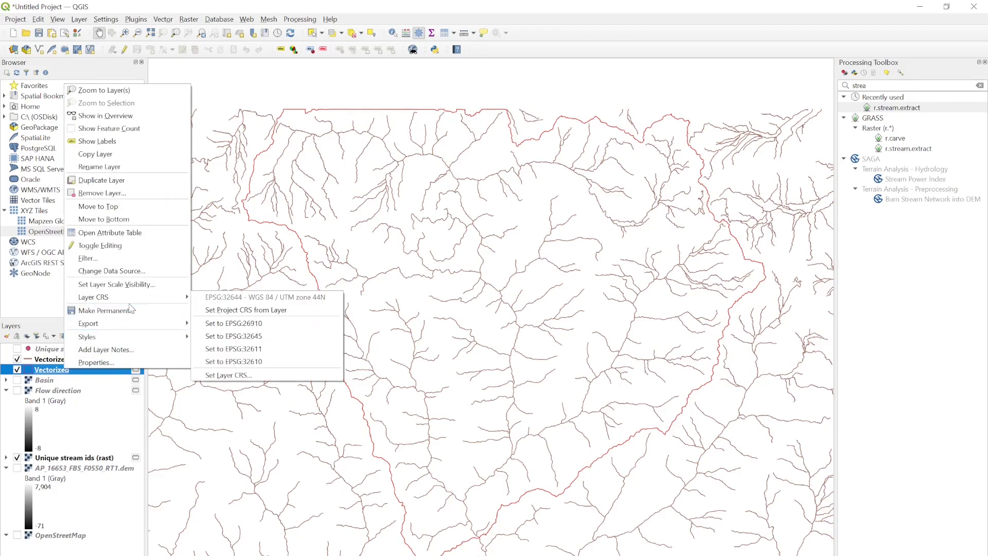
pyautogui.moveTo(124, 327)
pyautogui.click(233, 323)
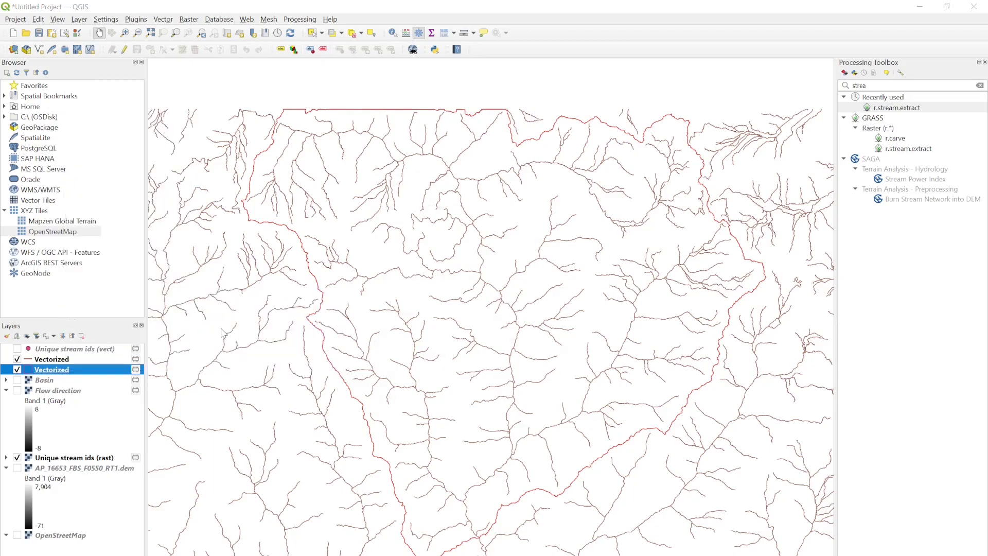
pyautogui.click(594, 219)
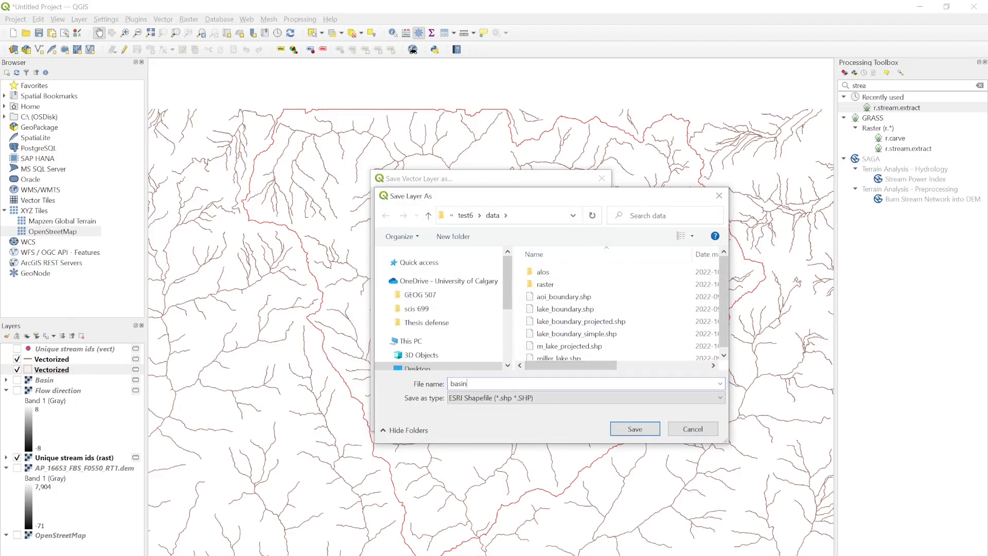
pyautogui.press('Return')
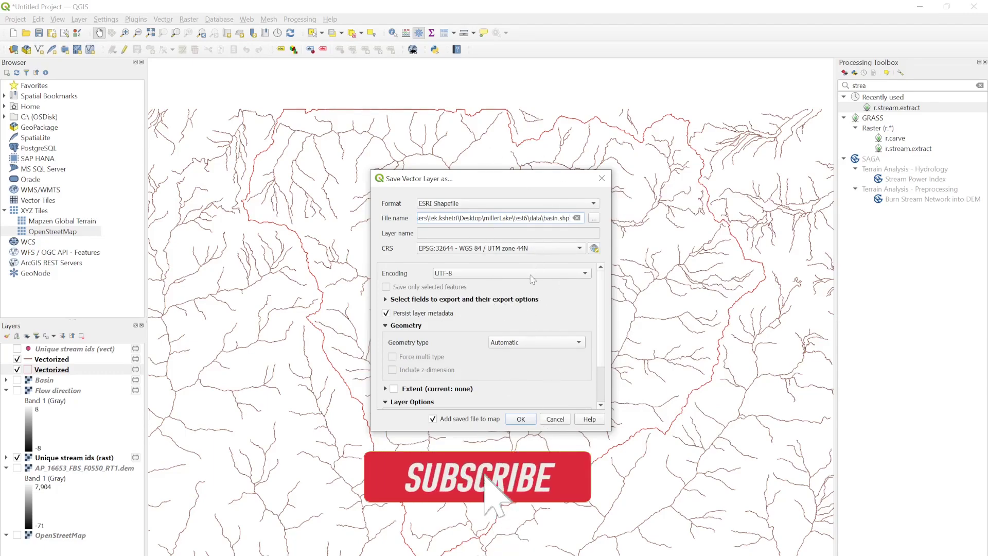
pyautogui.click(554, 420)
# Step: Select the Vectorized stream lines layer
pyautogui.click(53, 360)
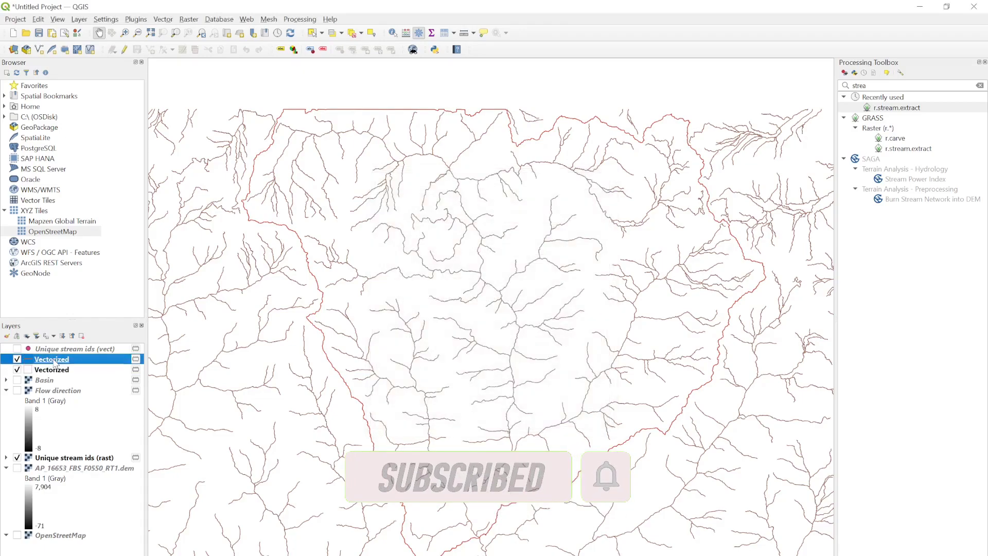